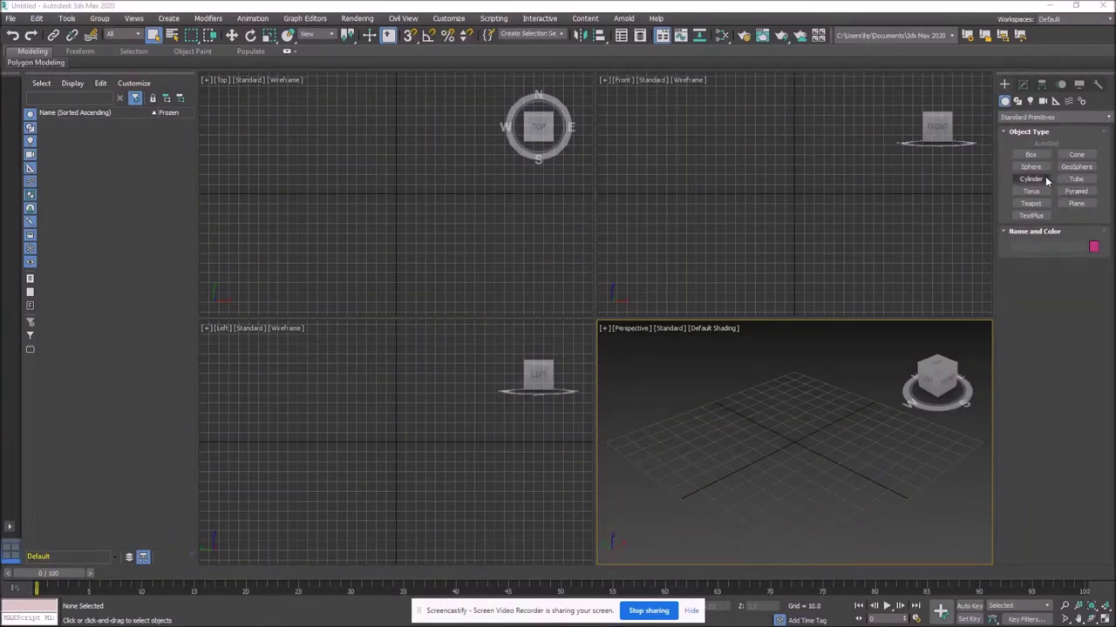
# Start the Cone primitive and display edged faces in the Perspective viewport.
pyautogui.click(1076, 154)
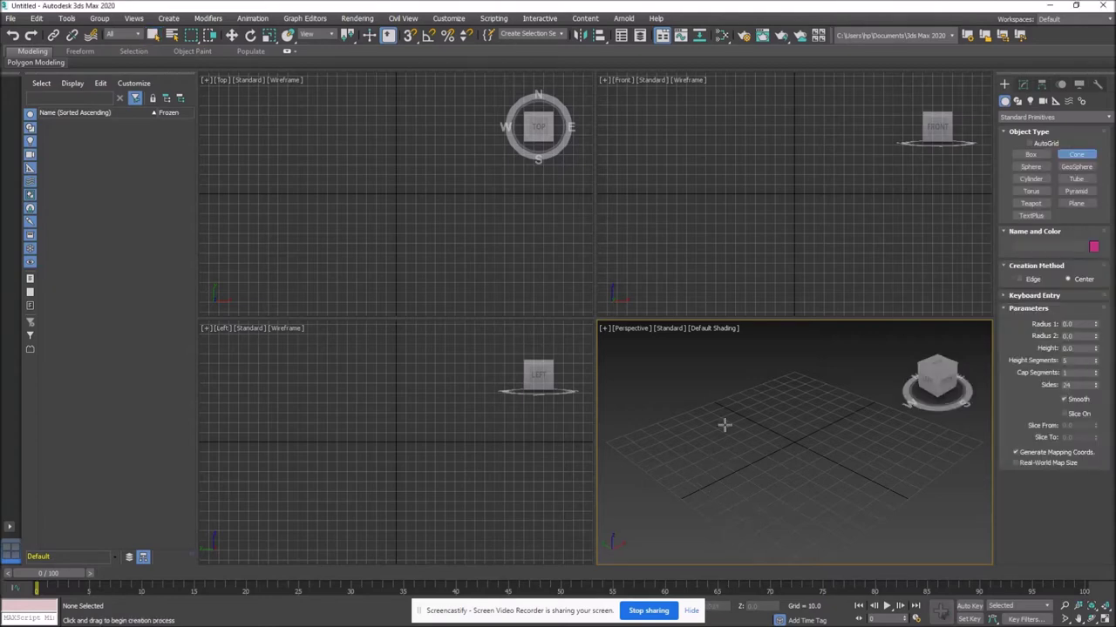
pyautogui.click(719, 329)
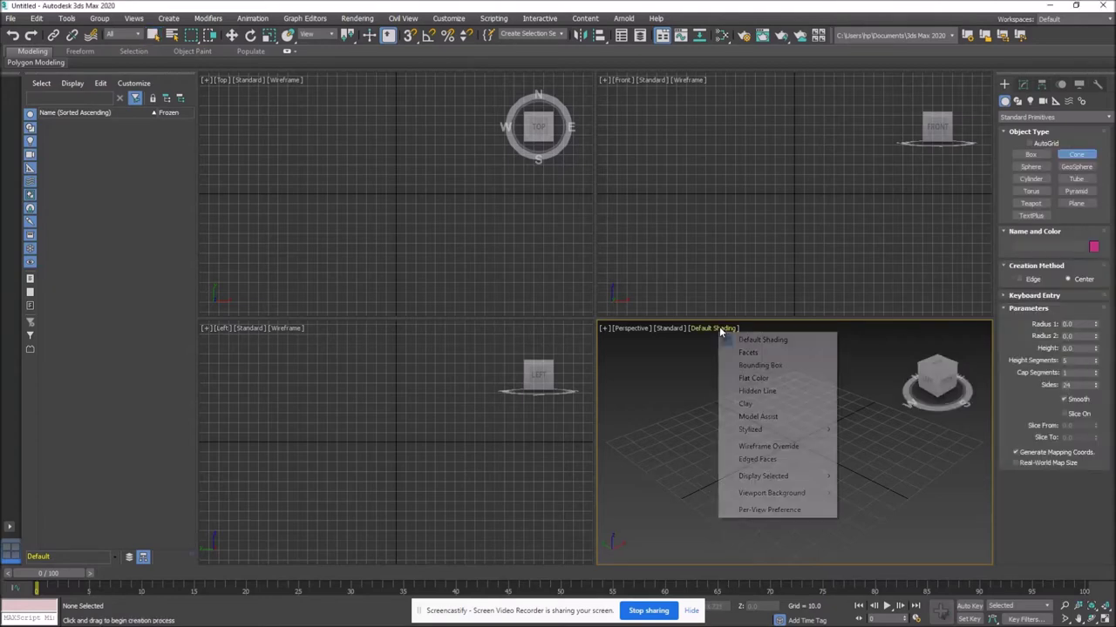
pyautogui.click(747, 461)
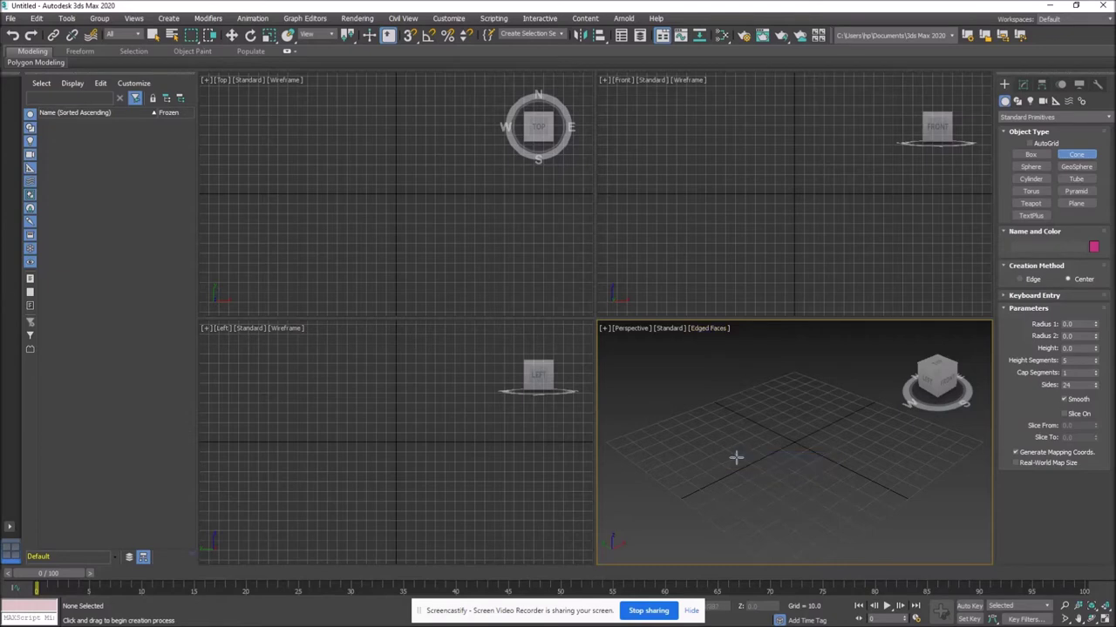
# Create a tapered cone in the Top view with base radius about 47, top radius about 11 and height about 114.
pyautogui.moveTo(394, 172)
pyautogui.mouseDown(button='middle')
pyautogui.moveTo(393, 209)
pyautogui.moveTo(395, 188)
pyautogui.mouseUp(button='middle')
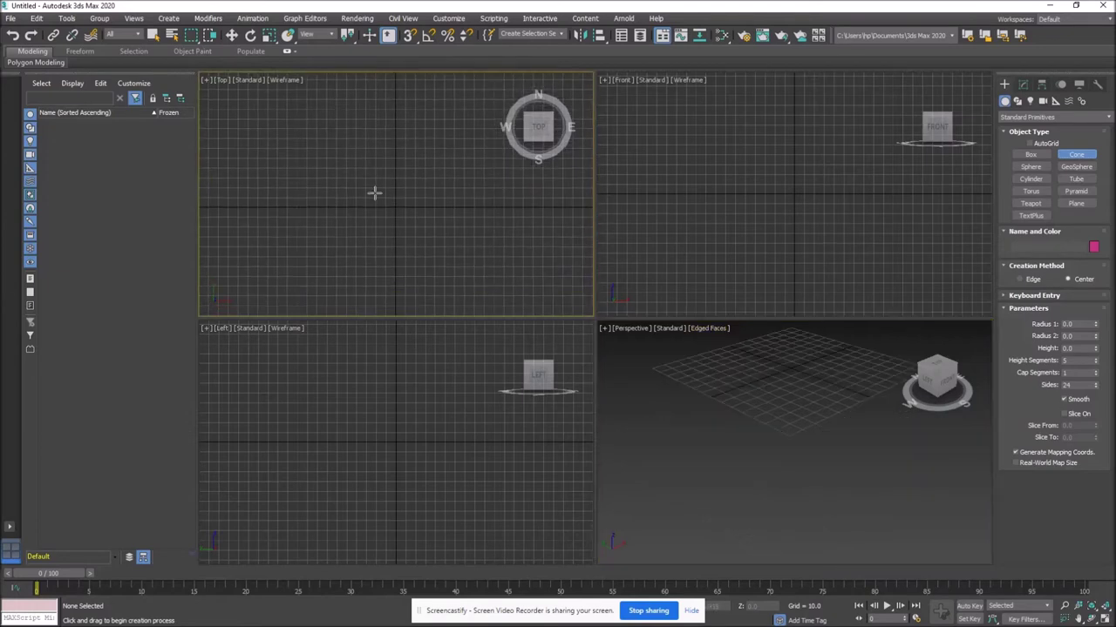
pyautogui.moveTo(375, 193); pyautogui.dragTo(413, 218)
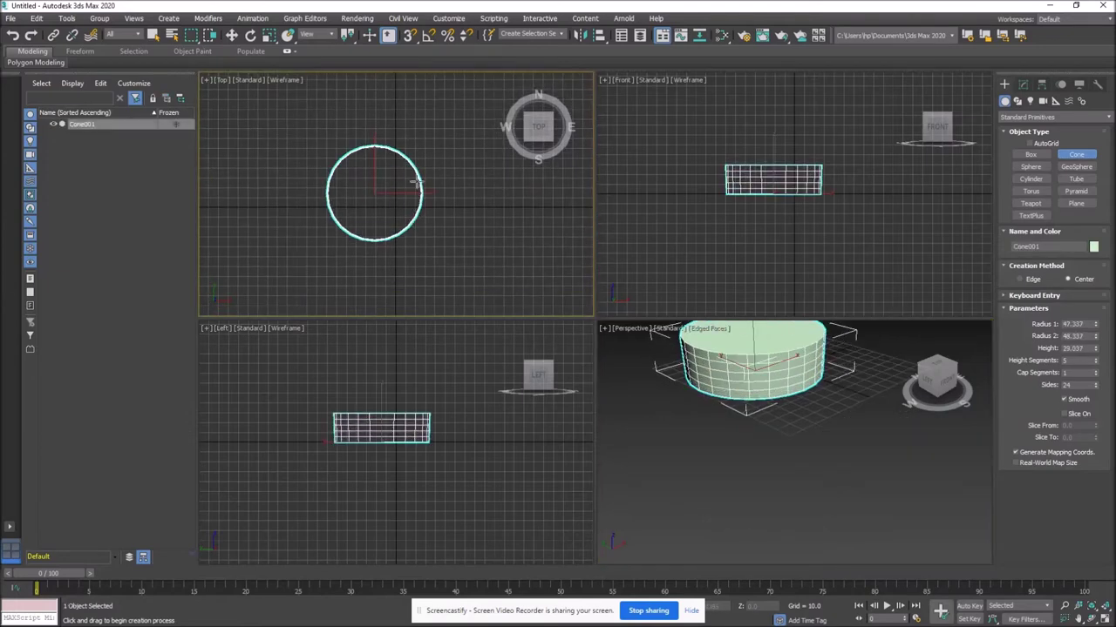
pyautogui.click(425, 107)
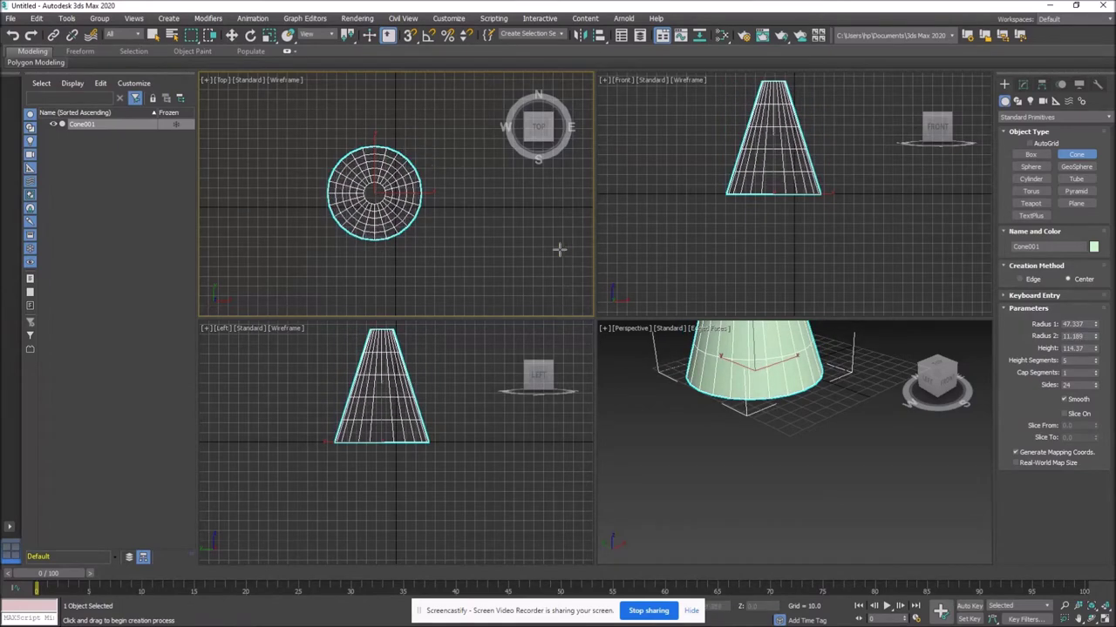
pyautogui.moveTo(529, 231); pyautogui.dragTo(533, 269, button='middle')
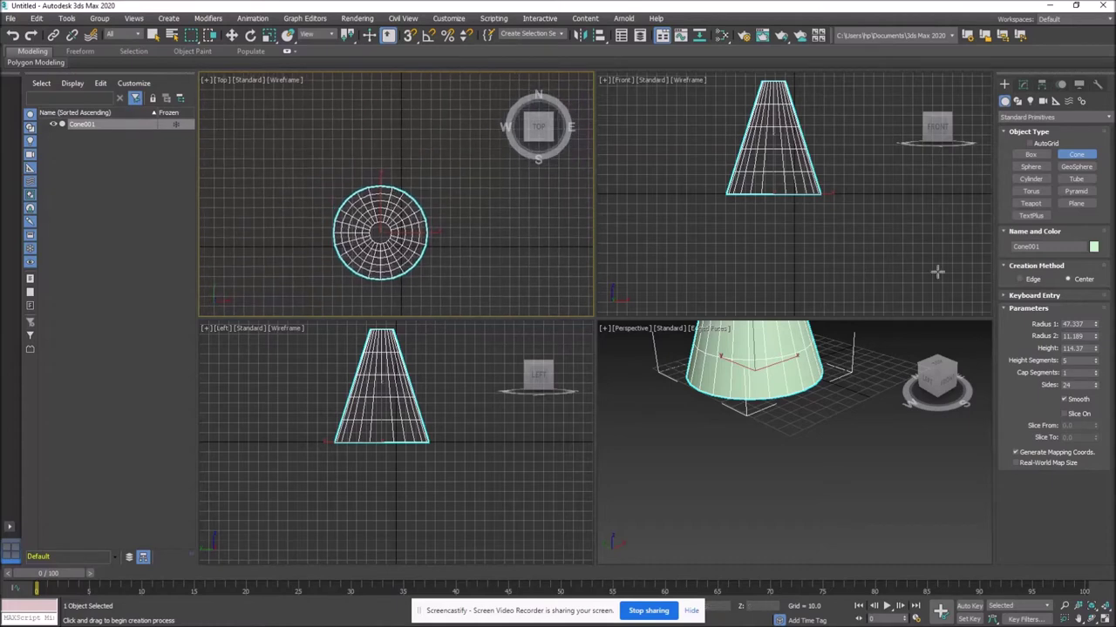
# Create a cylinder at the cone's centre in the Top view, radius about 4.8 and height about 26.
pyautogui.click(1031, 178)
pyautogui.scroll(2, 380, 228)
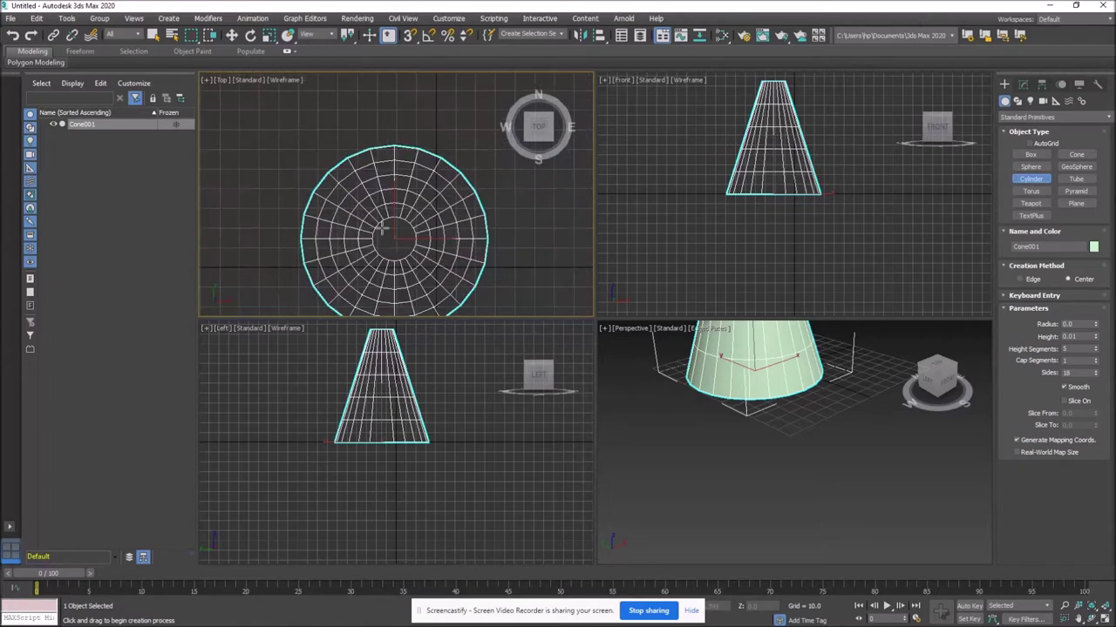
pyautogui.moveTo(399, 237); pyautogui.dragTo(378, 232, button='middle')
pyautogui.scroll(1, 374, 231)
pyautogui.moveTo(372, 230); pyautogui.dragTo(383, 236)
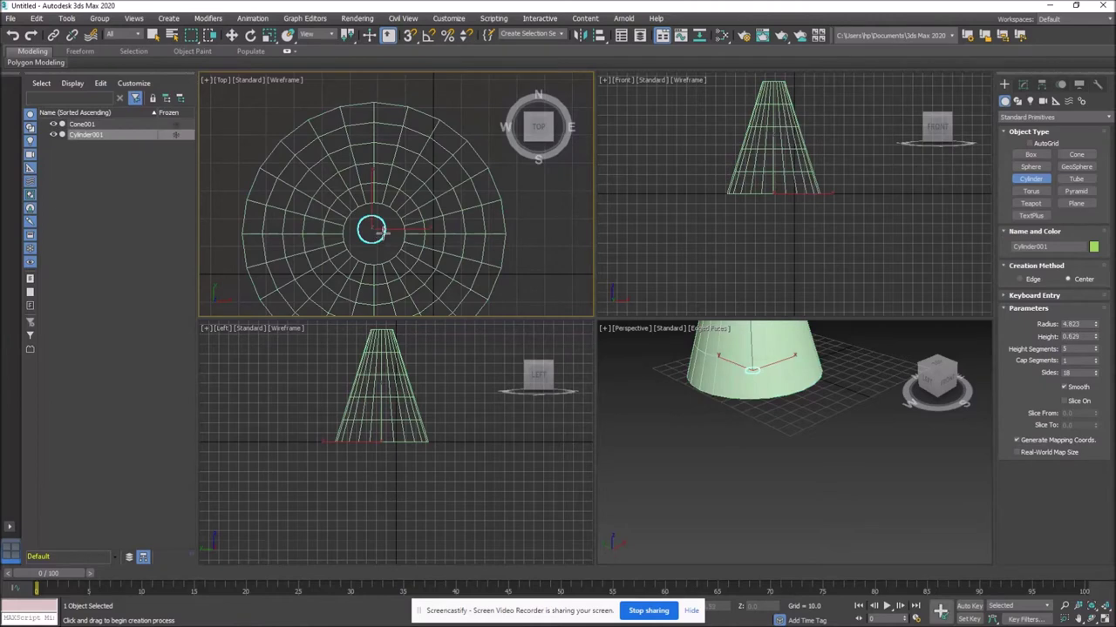
pyautogui.click(387, 165)
# Raise the cylinder so it stands on the cone's tip, and align the two objects' centres in the Left and Top views.
pyautogui.moveTo(428, 349); pyautogui.dragTo(419, 390, button='middle')
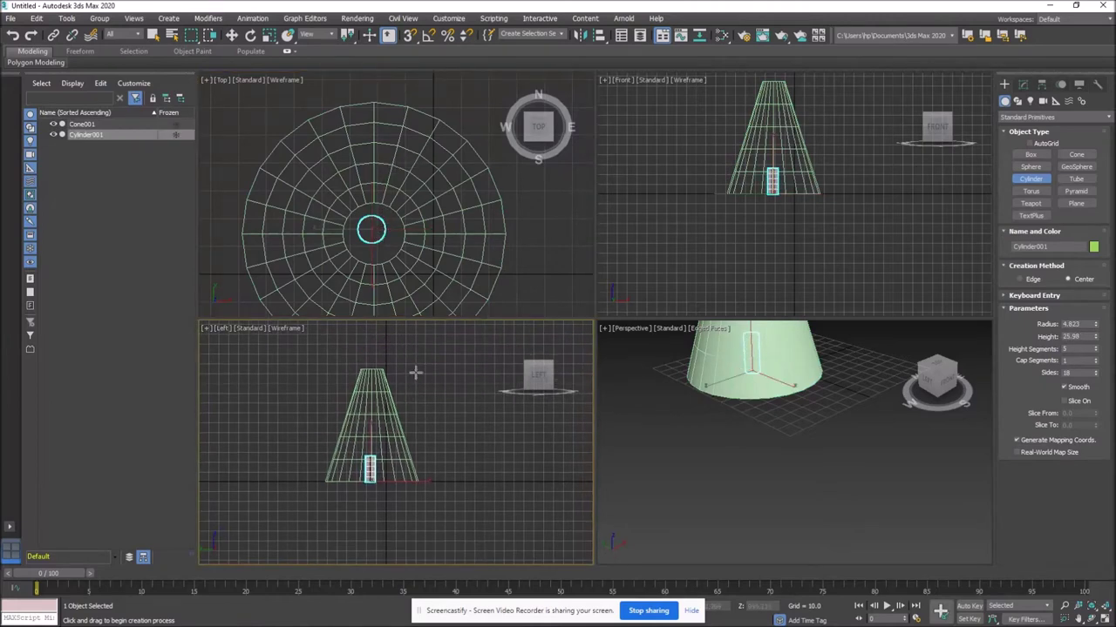
pyautogui.click(231, 34)
pyautogui.moveTo(369, 440); pyautogui.dragTo(369, 327)
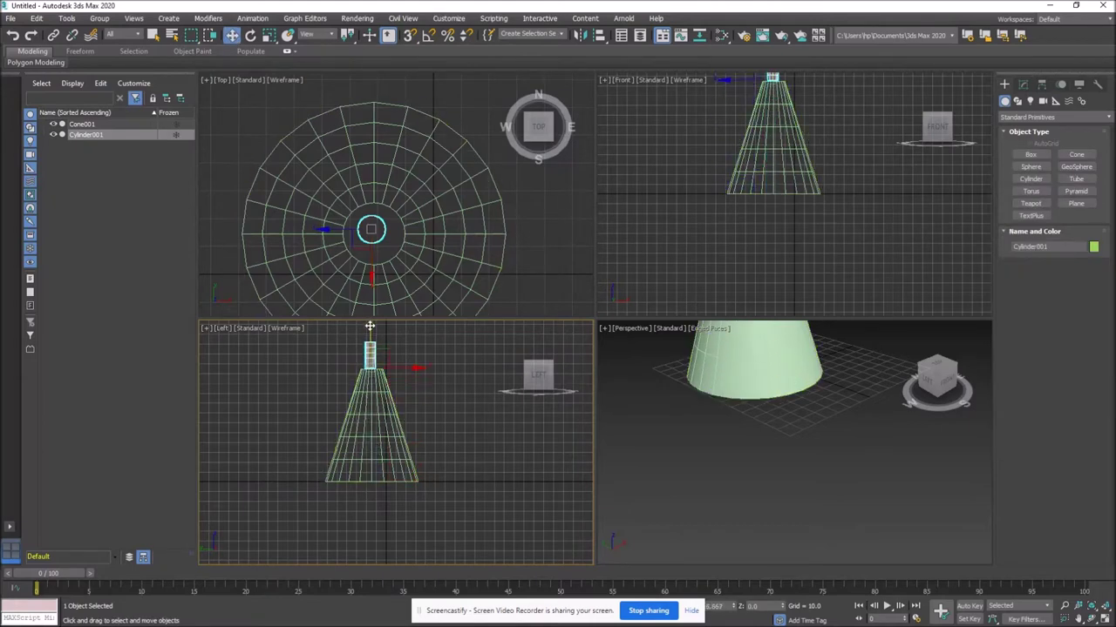
pyautogui.moveTo(417, 369); pyautogui.dragTo(421, 369)
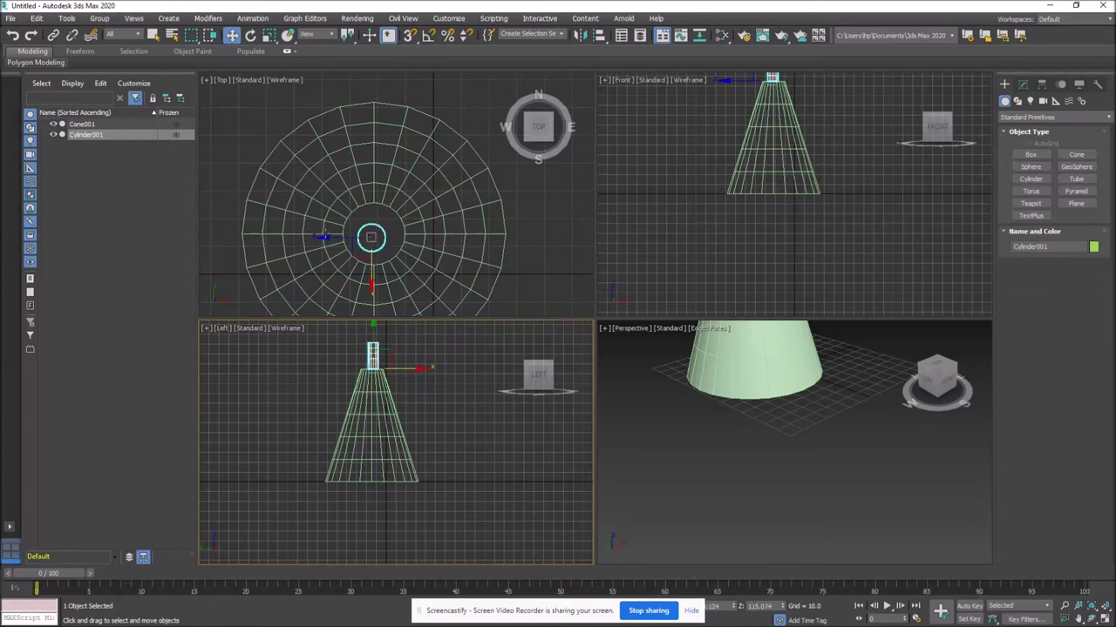
pyautogui.click(323, 238)
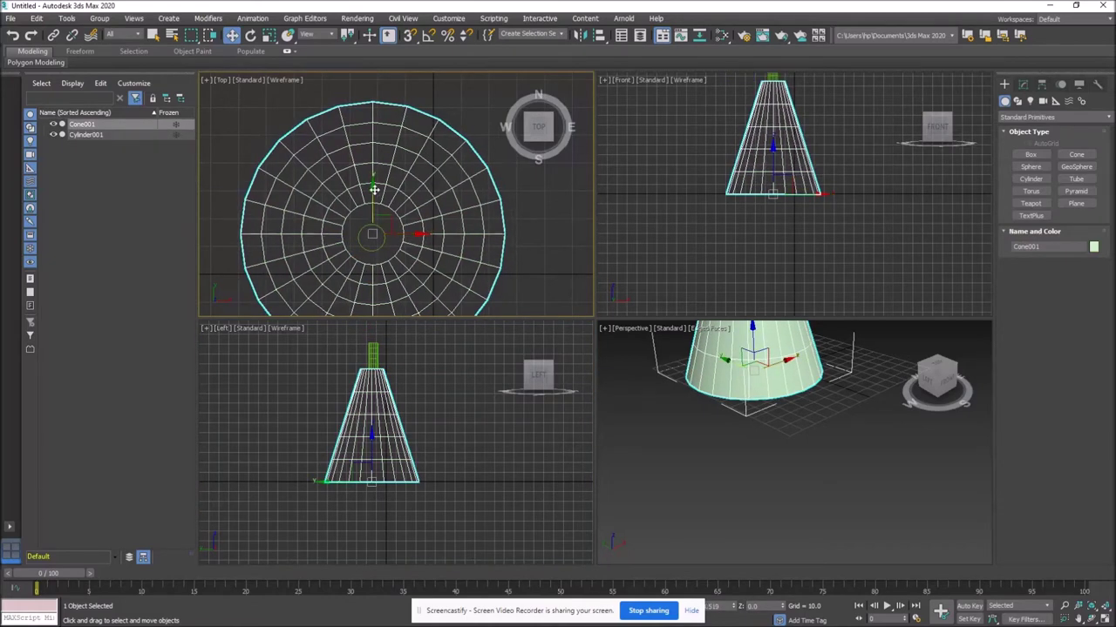
pyautogui.moveTo(372, 206); pyautogui.dragTo(370, 210)
# Select both the cone and the cylinder and give them the same teal object color.
pyautogui.moveTo(678, 392); pyautogui.dragTo(682, 531, button='middle')
pyautogui.scroll(-2, 690, 465)
pyautogui.scroll(2, 689, 461)
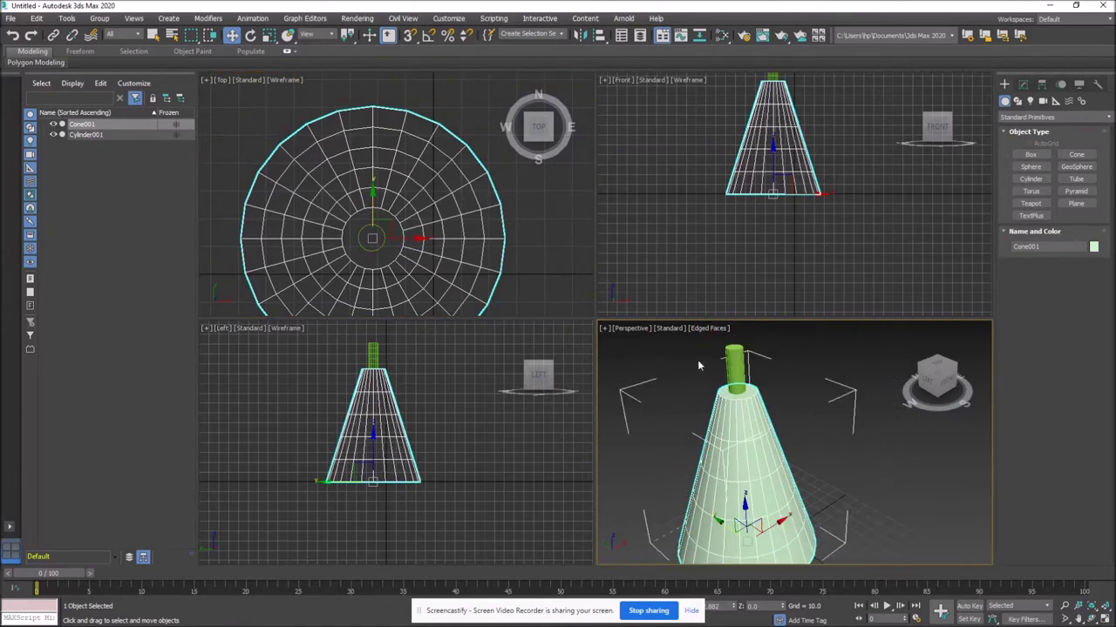
pyautogui.moveTo(777, 485); pyautogui.dragTo(779, 485)
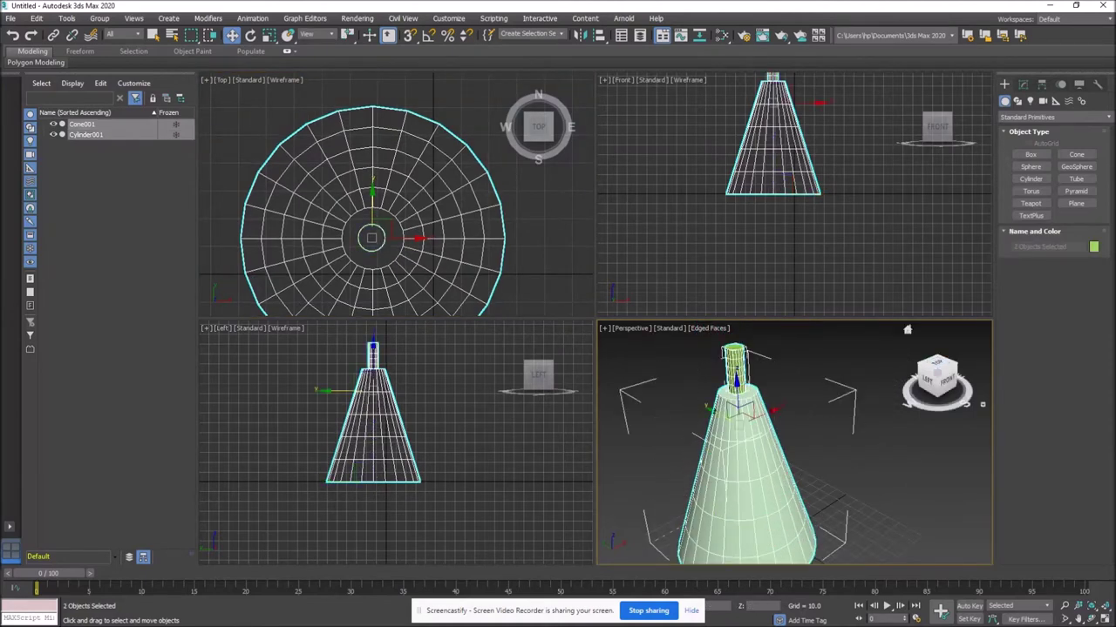
pyautogui.click(1093, 248)
pyautogui.click(576, 311)
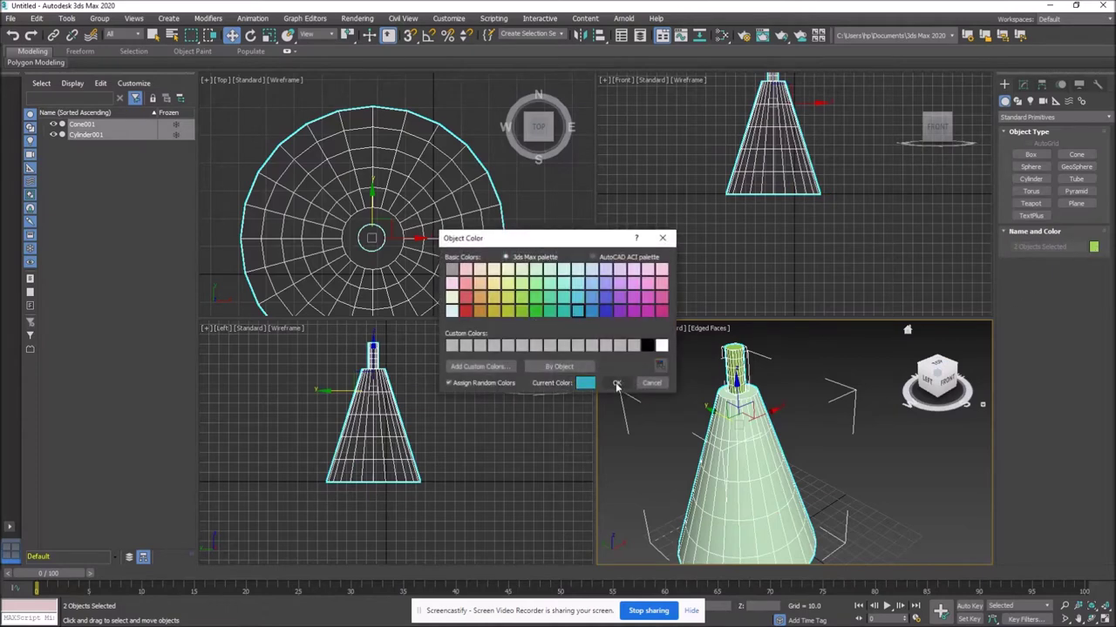
pyautogui.click(616, 382)
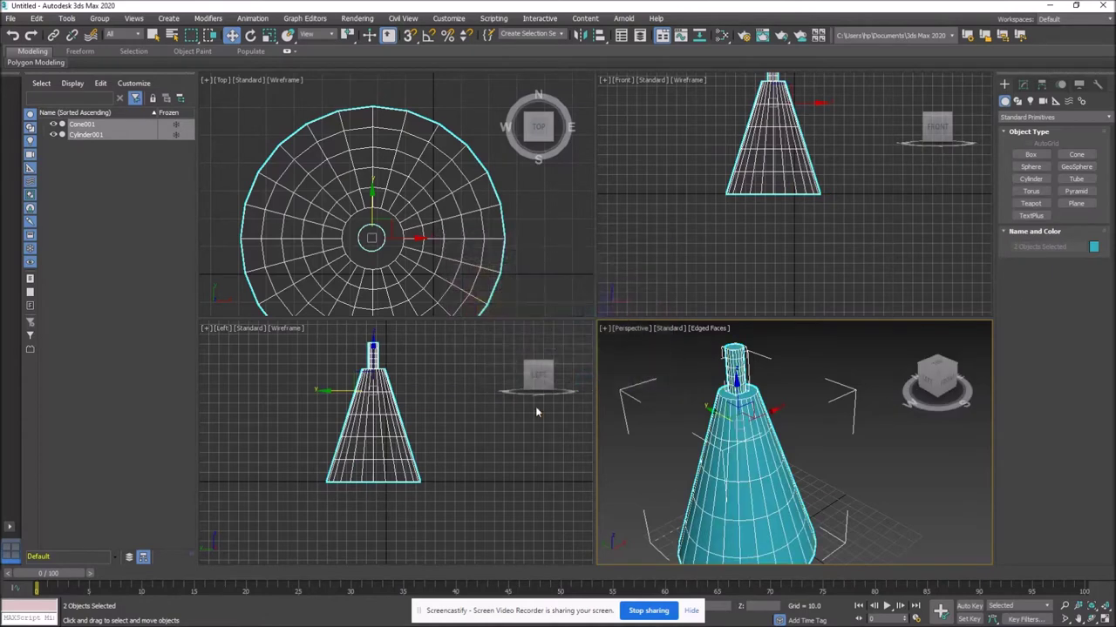
# Create a small horizontal cylinder in the Front view at the vertical cylinder's top, radius about 2.6 and height about -14.4.
pyautogui.click(1031, 178)
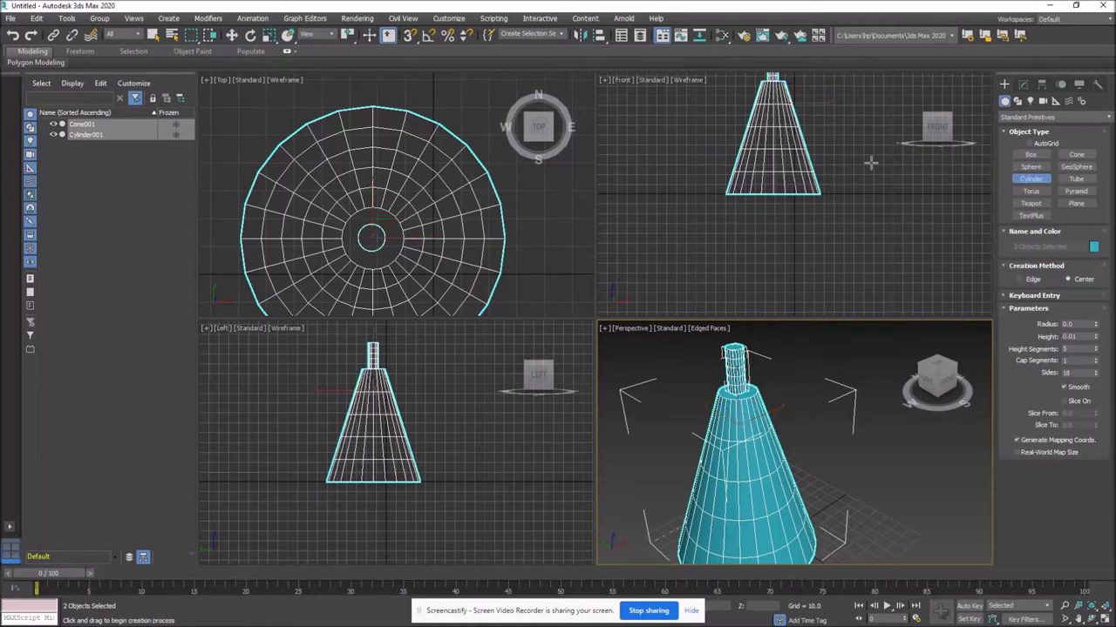
pyautogui.moveTo(872, 164); pyautogui.dragTo(843, 287, button='middle')
pyautogui.scroll(5, 720, 201)
pyautogui.moveTo(803, 169); pyautogui.dragTo(718, 258, button='middle')
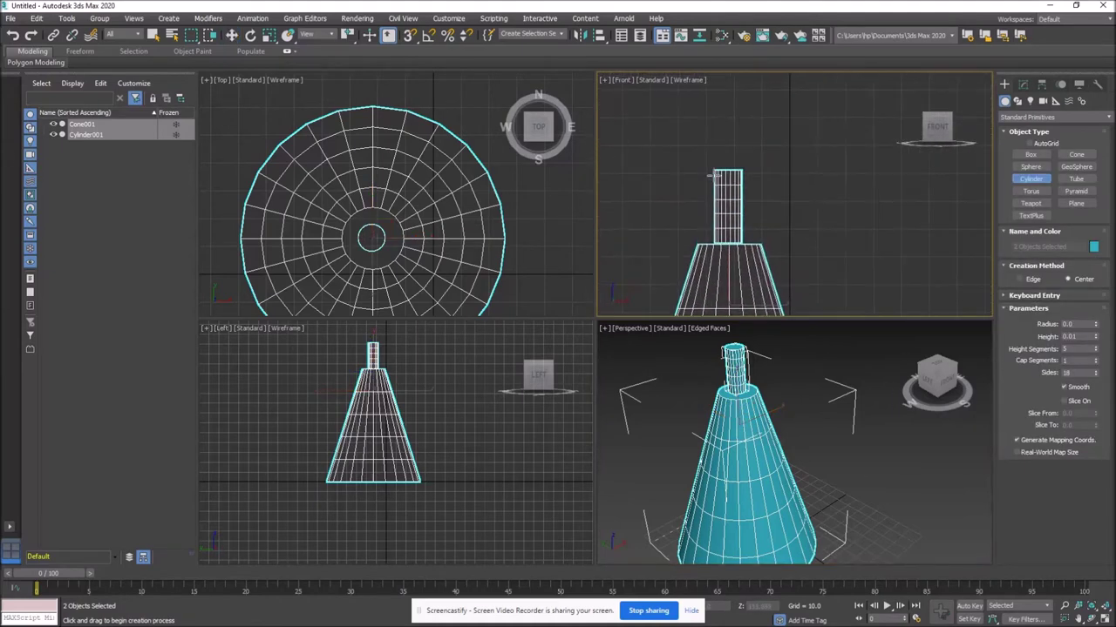
pyautogui.moveTo(725, 165); pyautogui.dragTo(731, 172)
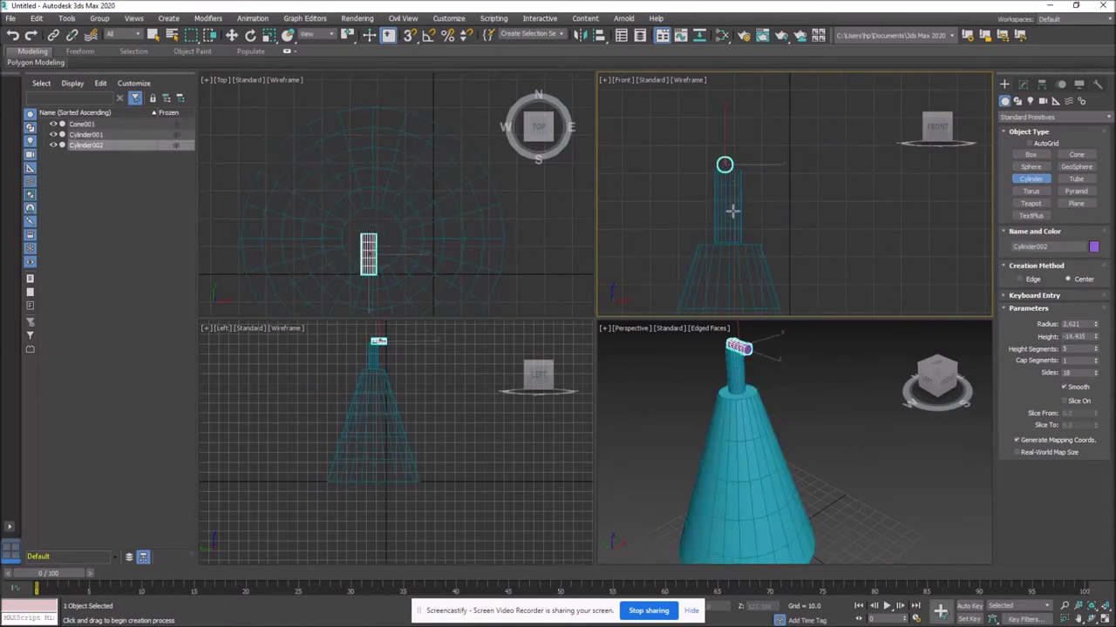
pyautogui.click(733, 211)
# Shift the small horizontal cylinder slightly along X to centre it on the vertical cylinder.
pyautogui.click(231, 35)
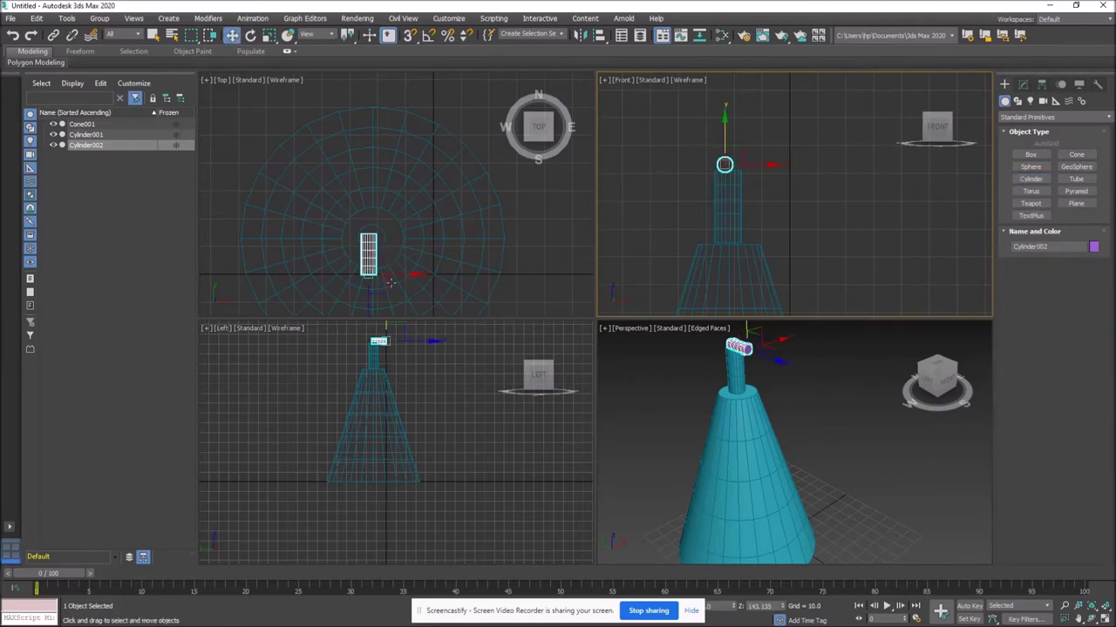
pyautogui.click(374, 263)
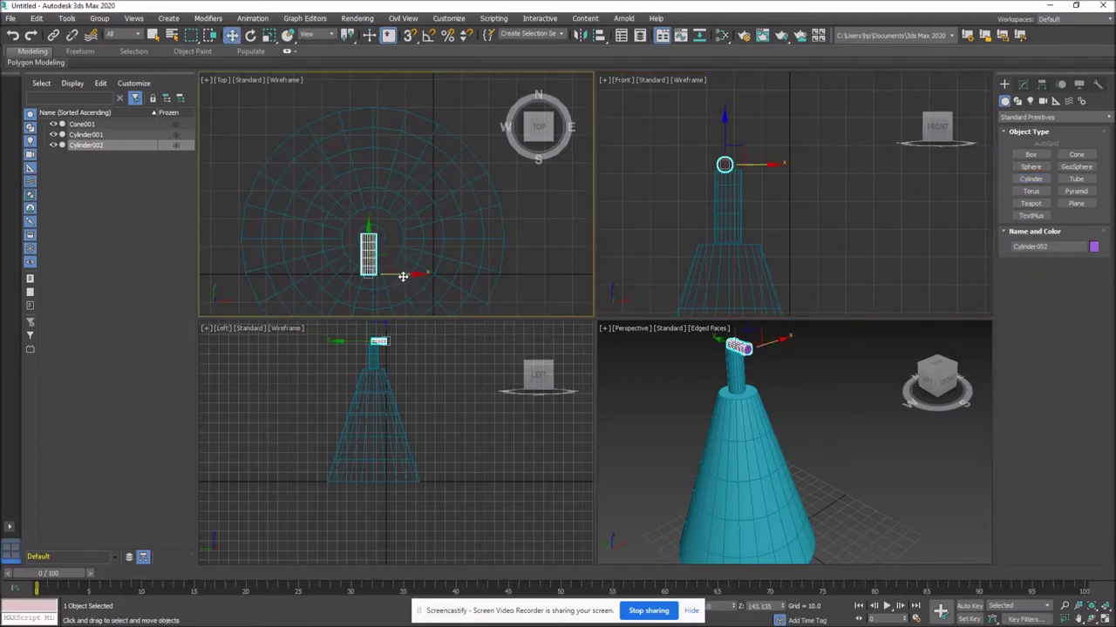
pyautogui.moveTo(403, 277); pyautogui.dragTo(407, 277)
# Change the horizontal cylinder's object color to blue-violet and deselect it.
pyautogui.scroll(3, 377, 342)
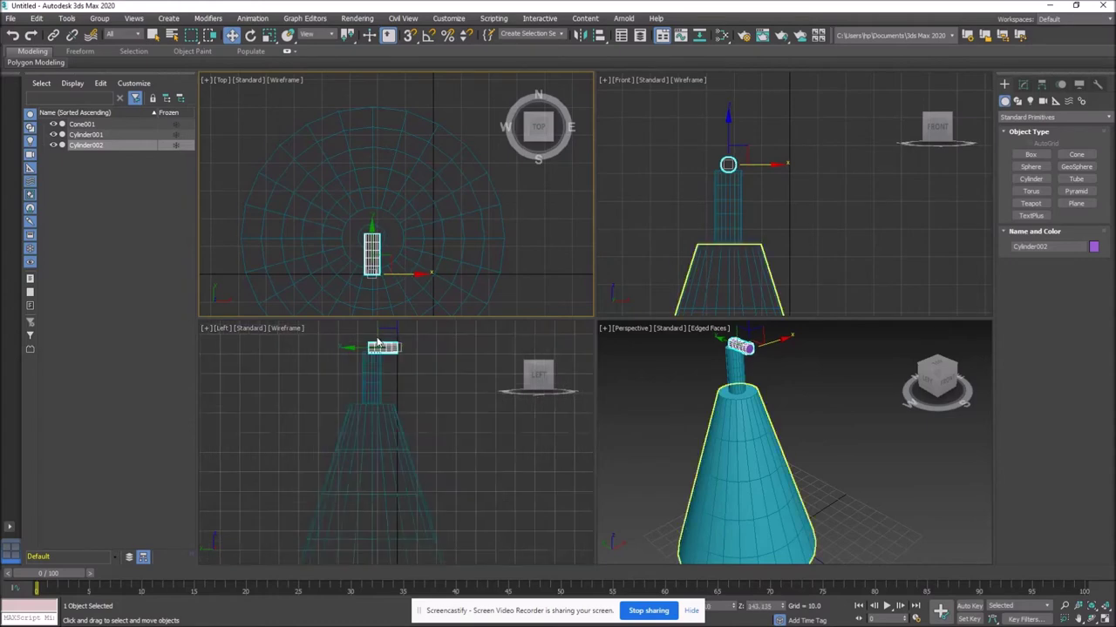
pyautogui.scroll(4, 808, 402)
pyautogui.moveTo(751, 366); pyautogui.dragTo(786, 508, button='middle')
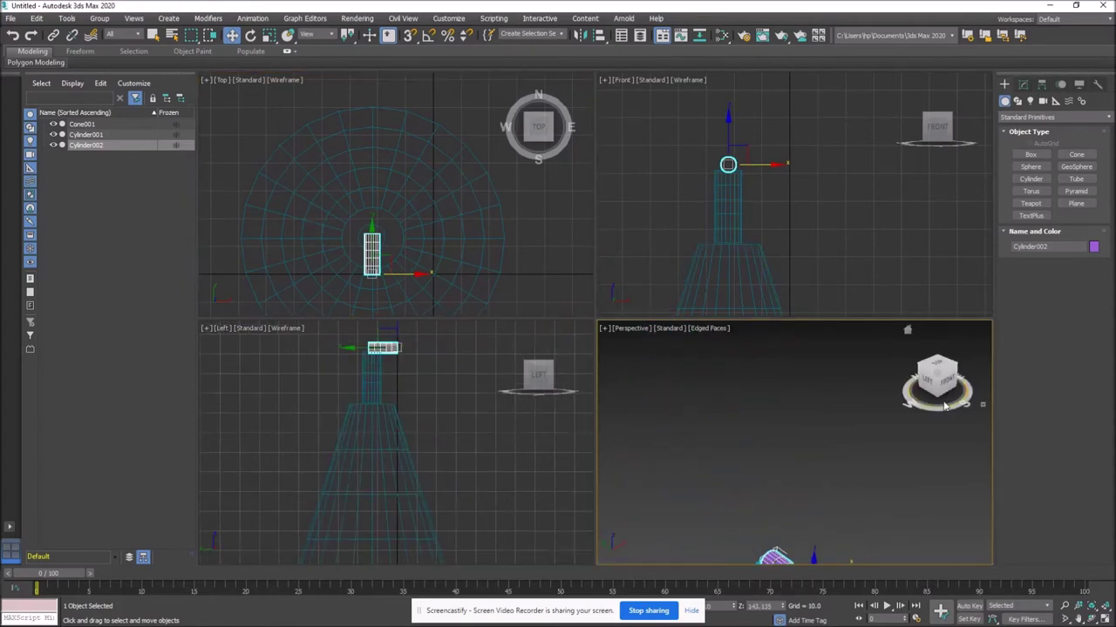
pyautogui.moveTo(946, 392); pyautogui.dragTo(916, 405)
pyautogui.moveTo(823, 429); pyautogui.dragTo(834, 356, button='middle')
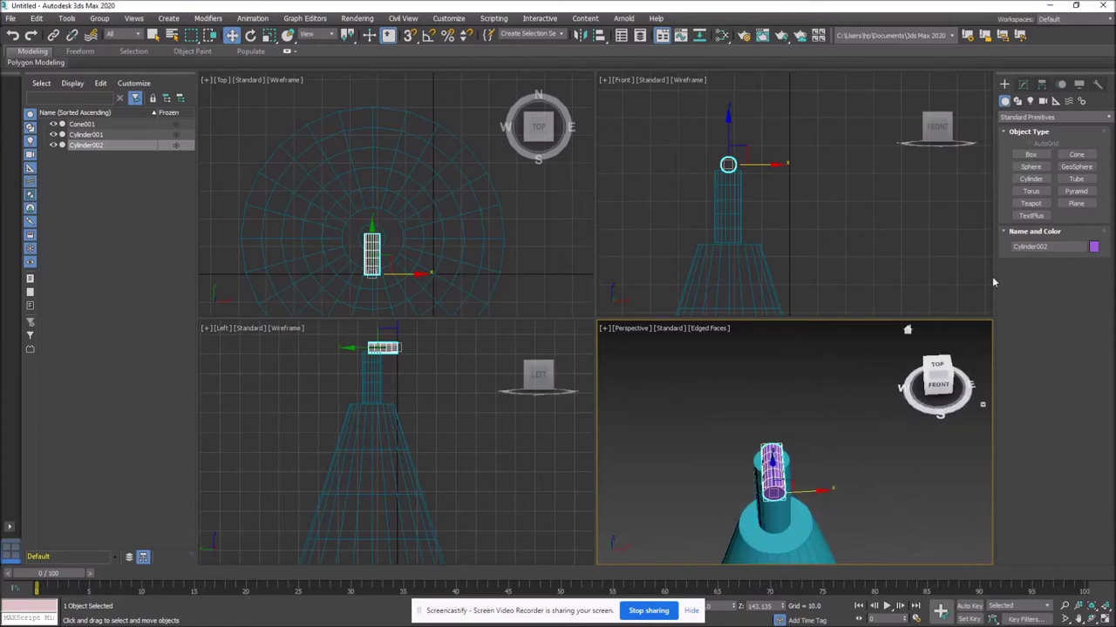
pyautogui.click(1094, 247)
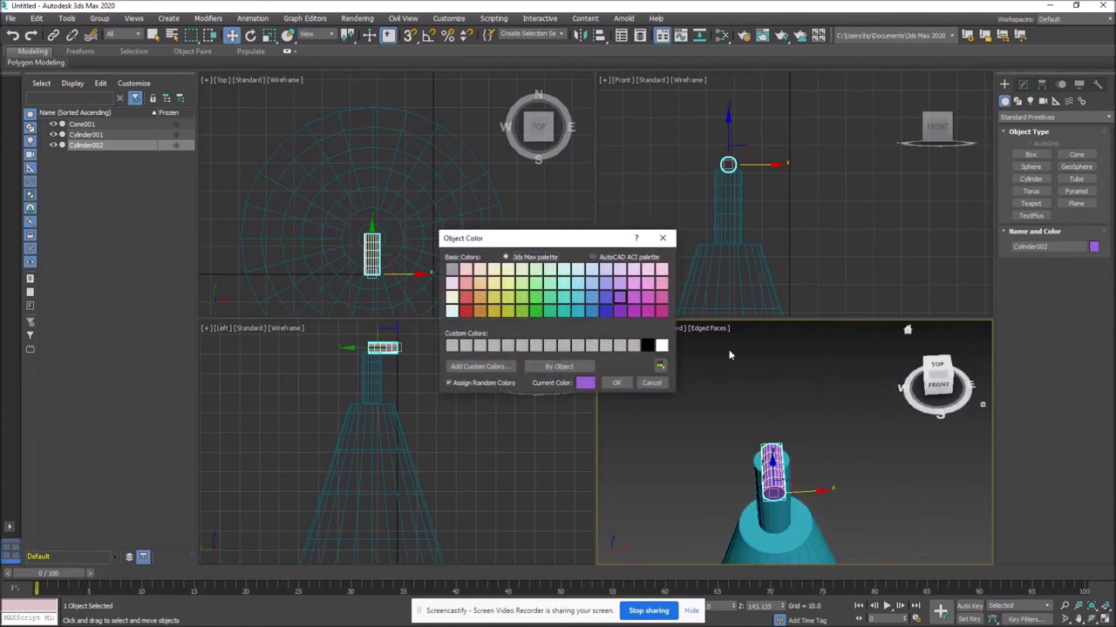
pyautogui.click(606, 298)
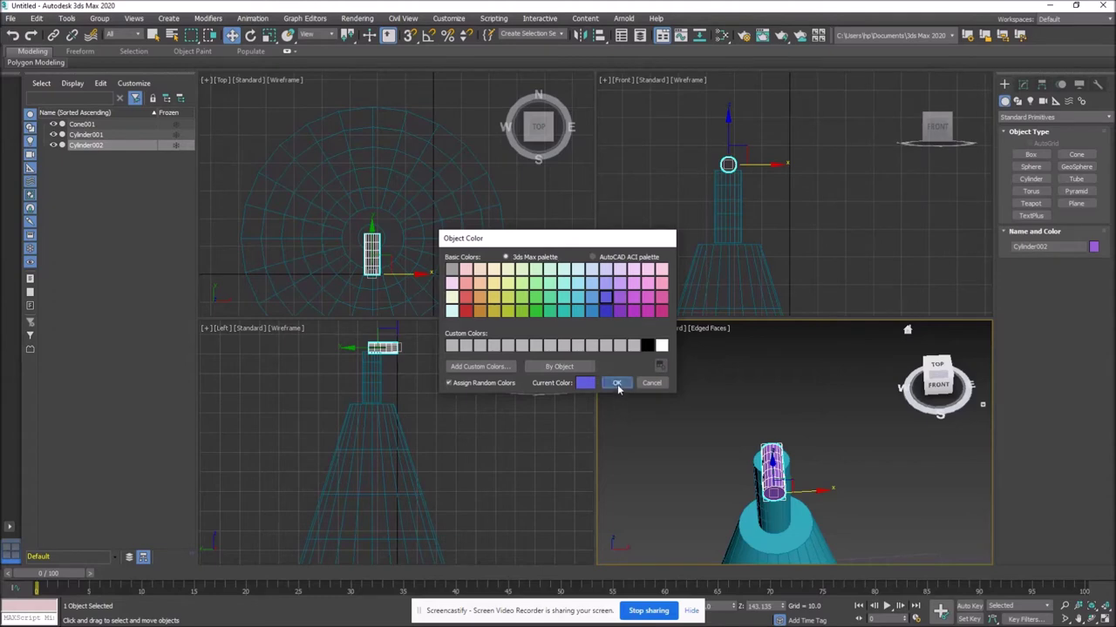
pyautogui.click(616, 384)
pyautogui.click(886, 479)
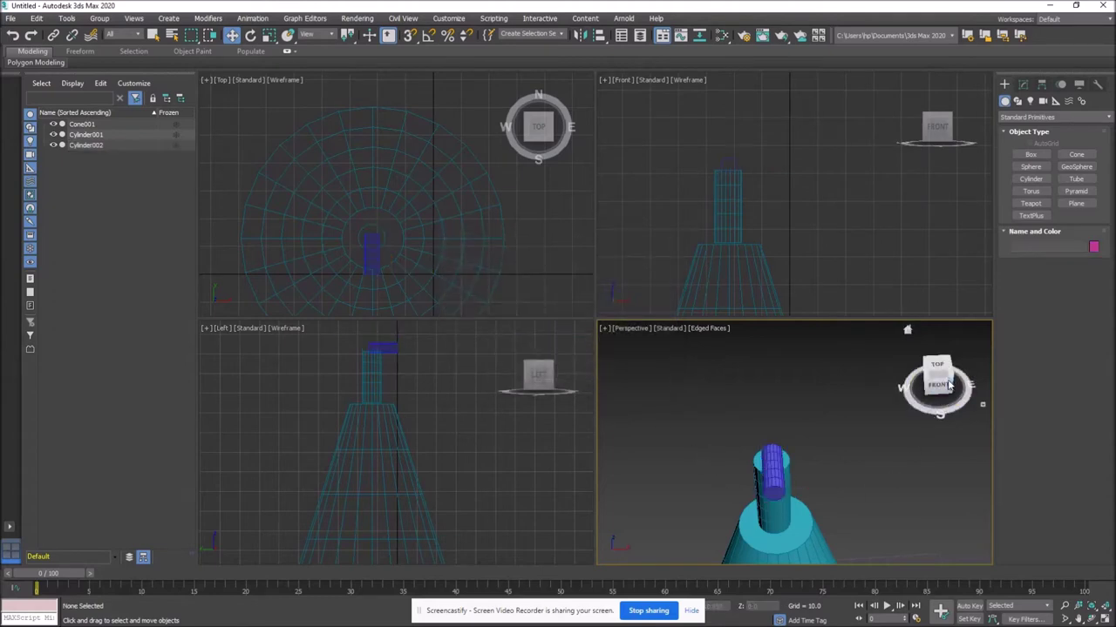
# Create a thin upright box in the Front view over the horizontal cylinder's end, about 20.5 long, 3.1 wide and 0.2 high.
pyautogui.moveTo(941, 389); pyautogui.dragTo(941, 375)
pyautogui.scroll(2, 716, 203)
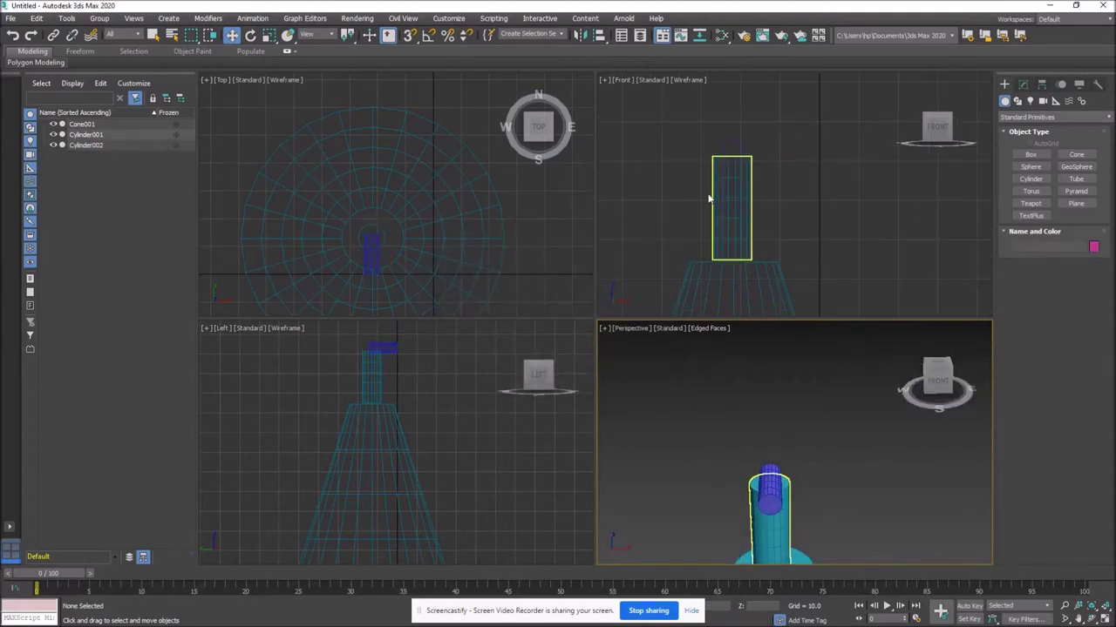
pyautogui.moveTo(709, 199); pyautogui.dragTo(776, 211, button='middle')
pyautogui.scroll(2, 725, 217)
pyautogui.click(1029, 156)
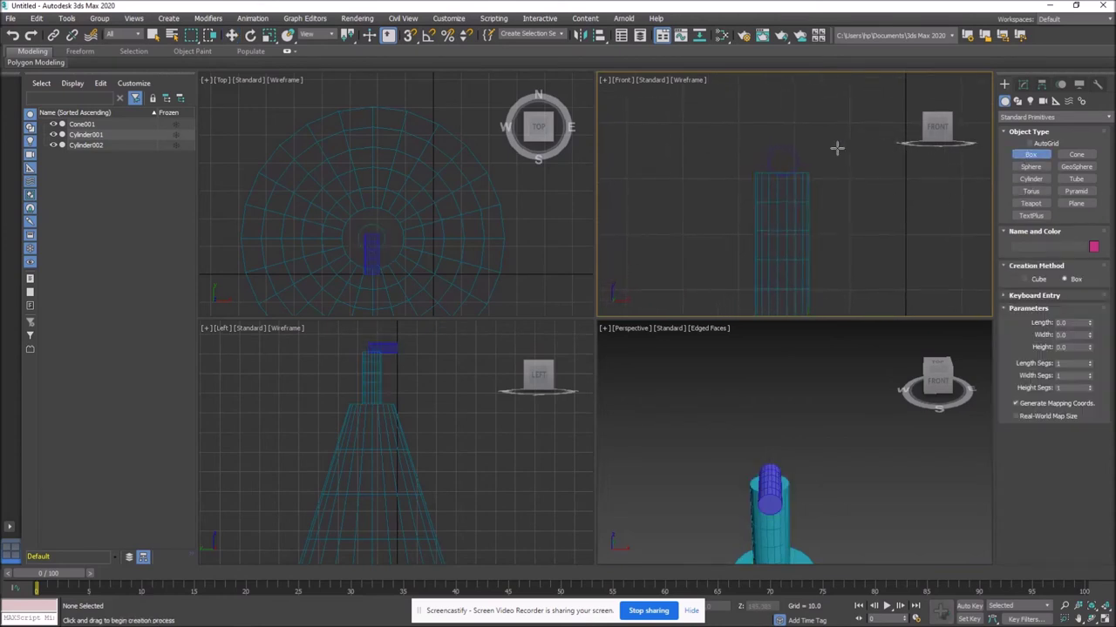
pyautogui.moveTo(775, 150); pyautogui.dragTo(790, 262)
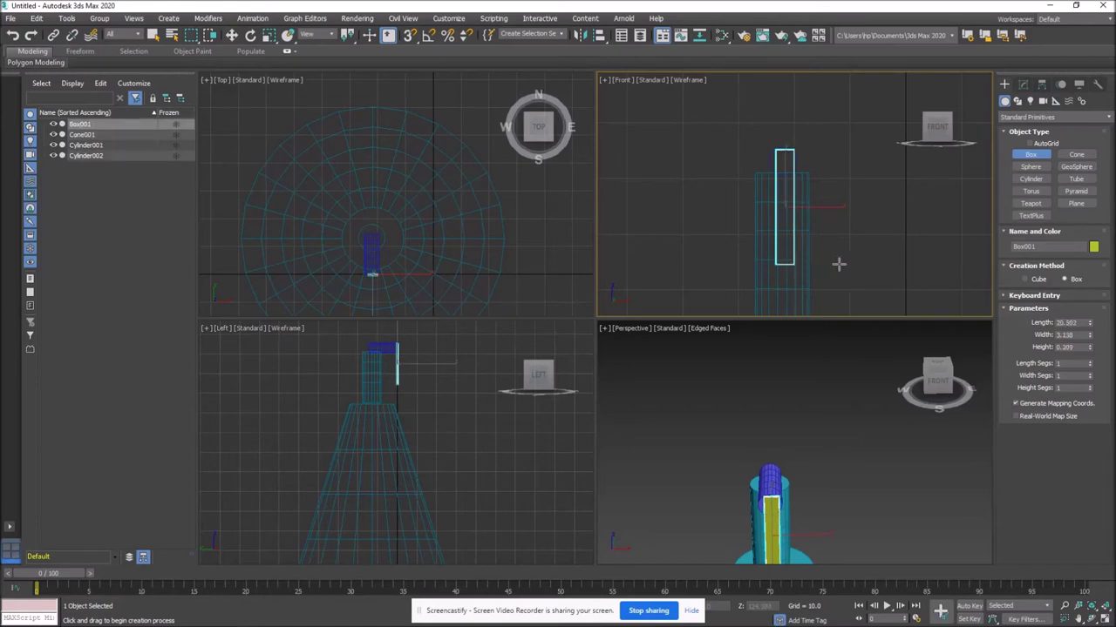
# Create a smaller thin box against the upright box's lower right edge in the Front view, about 7.3 long, 2.4 wide and -0.15 high.
pyautogui.scroll(2, 874, 260)
pyautogui.moveTo(874, 260)
pyautogui.mouseDown(button='middle')
pyautogui.moveTo(860, 220)
pyautogui.moveTo(864, 241)
pyautogui.mouseUp(button='middle')
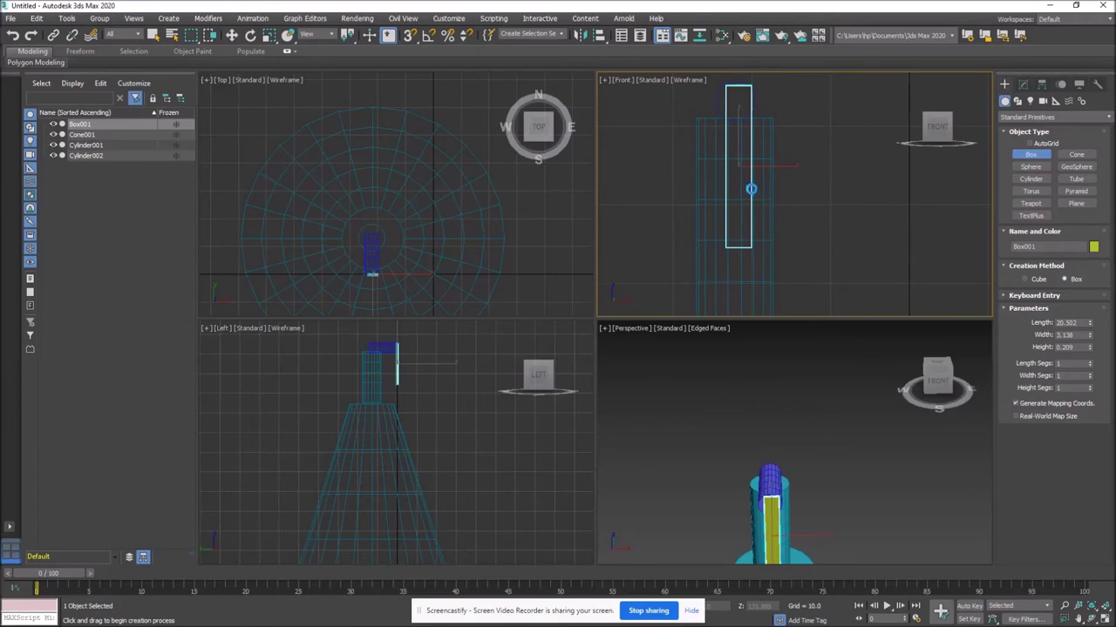
pyautogui.moveTo(751, 189); pyautogui.dragTo(770, 246)
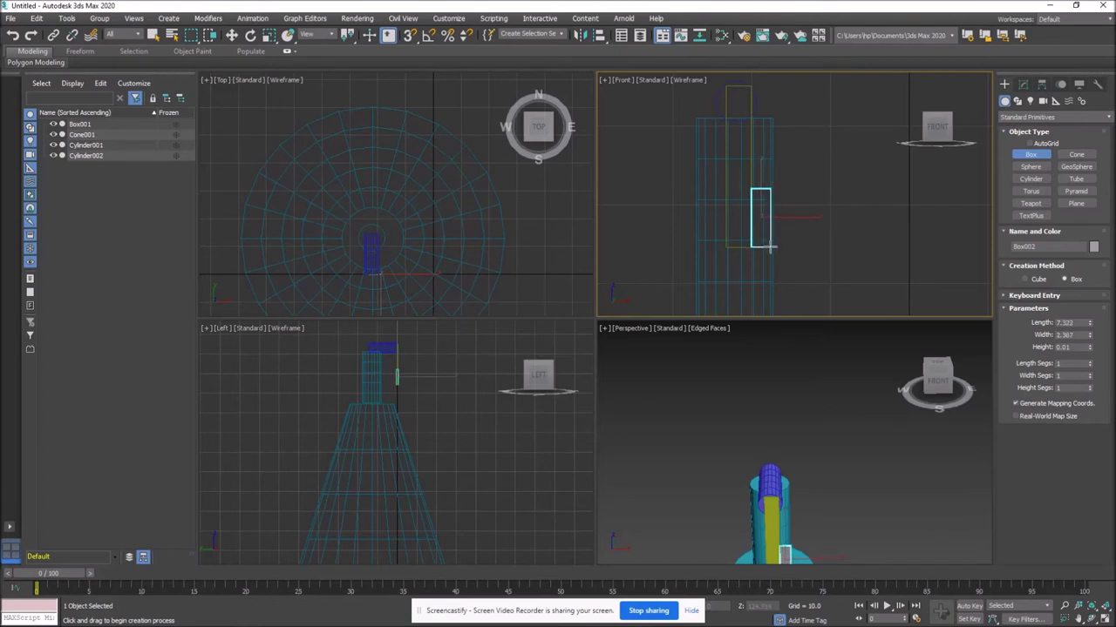
pyautogui.moveTo(770, 247); pyautogui.dragTo(771, 246)
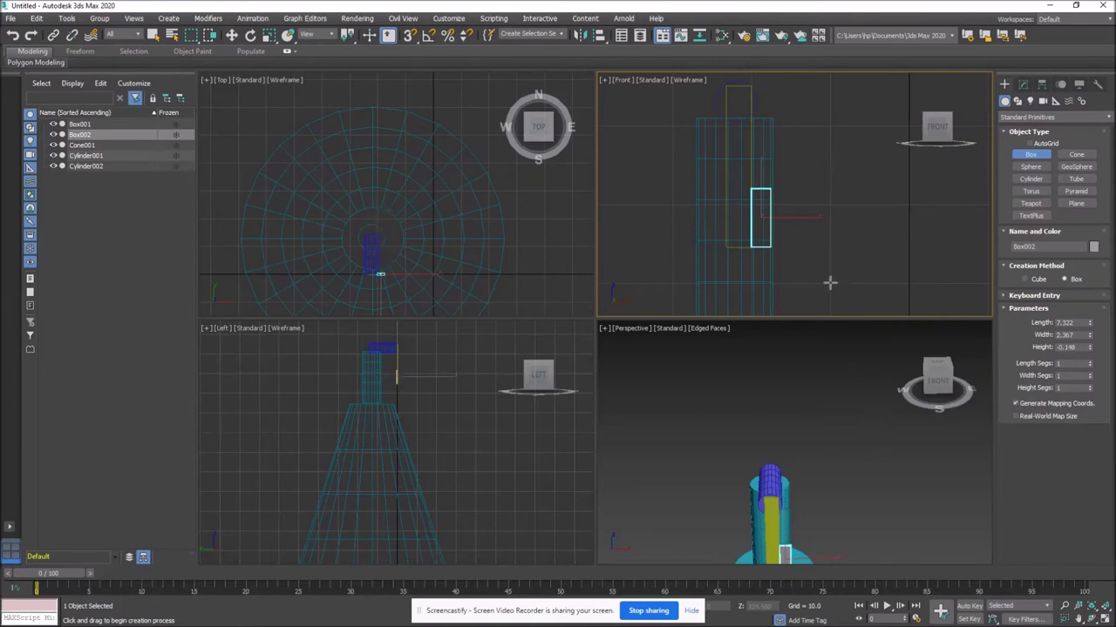
pyautogui.moveTo(839, 482); pyautogui.dragTo(822, 425, button='middle')
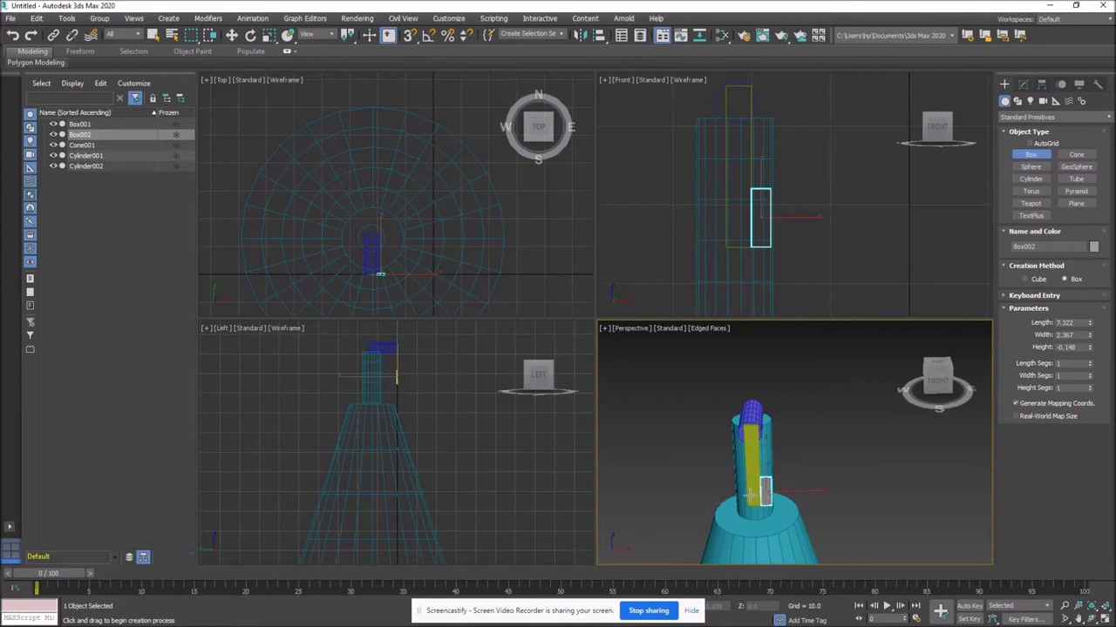
# Select both thin blade boxes and give them the same light grey object color.
pyautogui.click(750, 495)
pyautogui.click(839, 465)
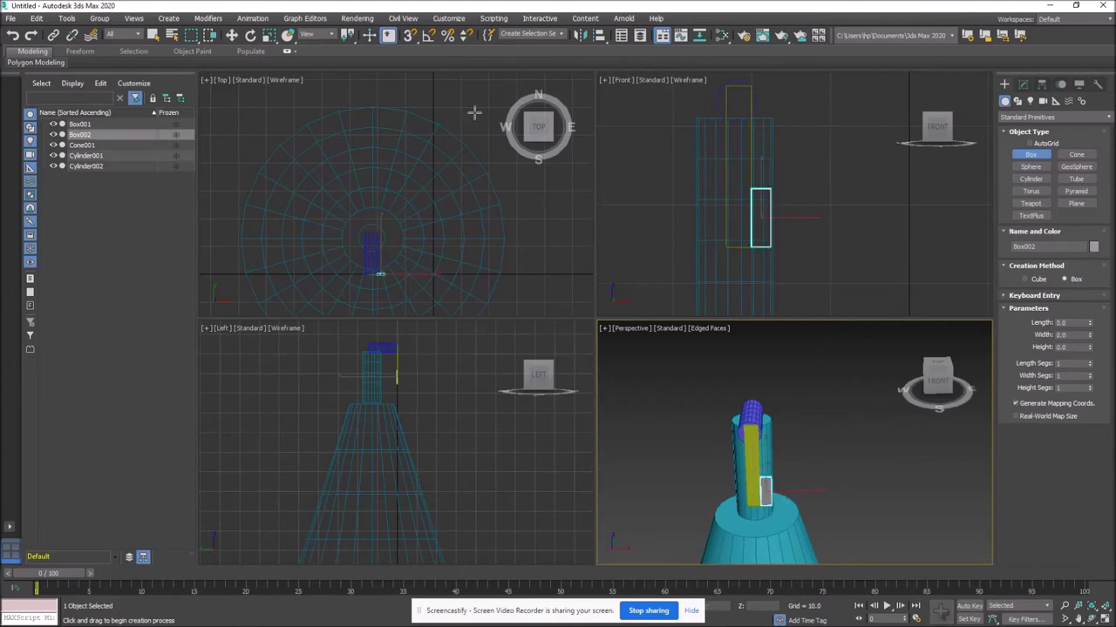
pyautogui.click(231, 37)
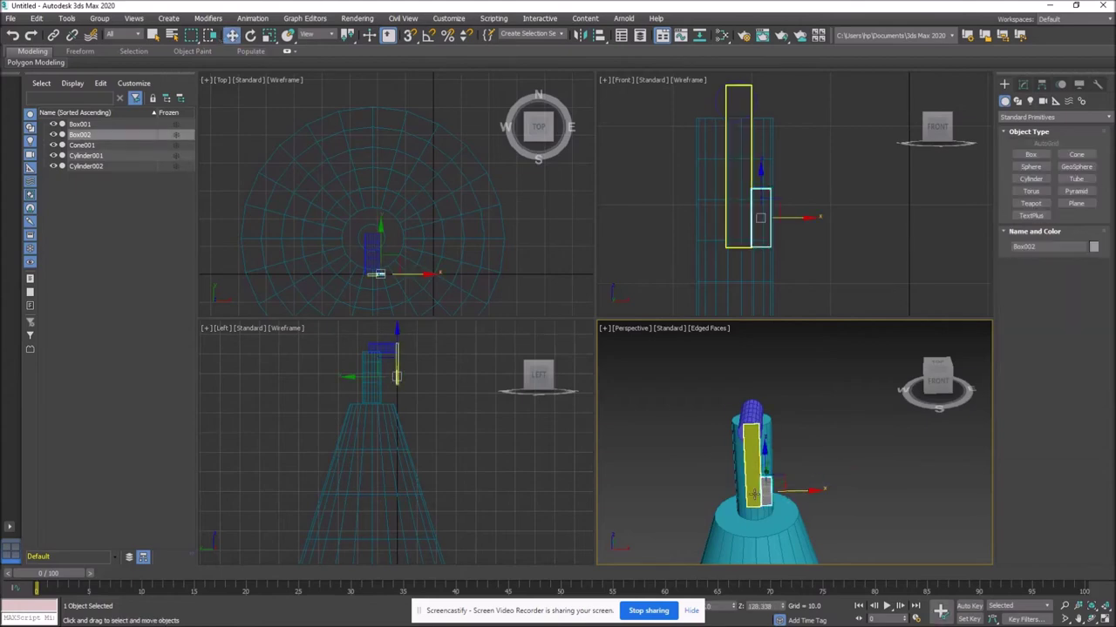
pyautogui.keyDown('ctrl'); pyautogui.click(754, 496); pyautogui.keyUp('ctrl')
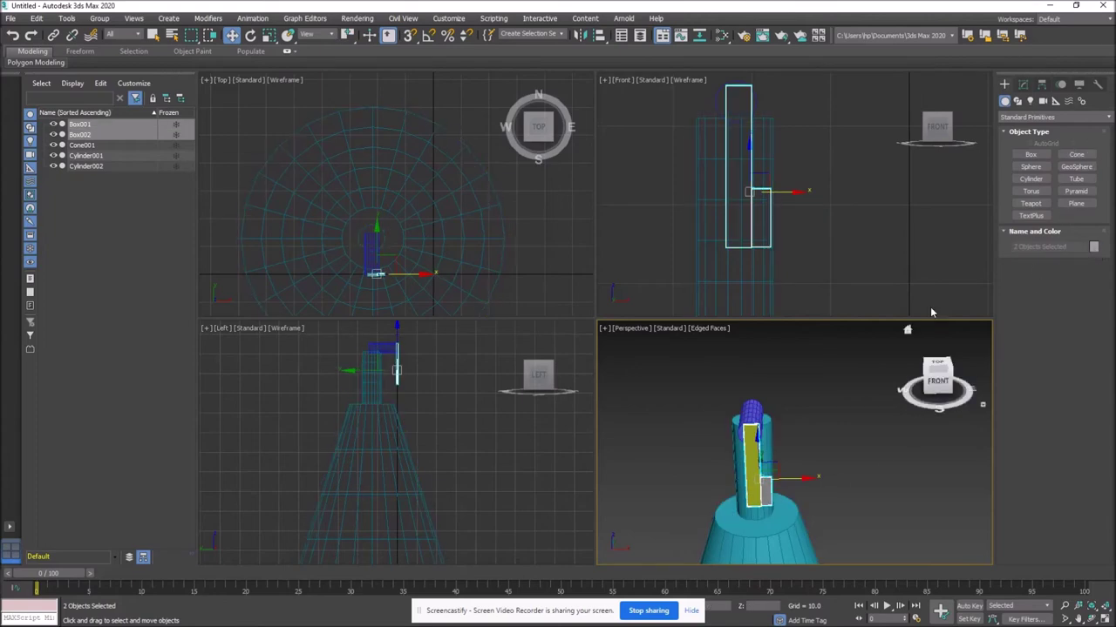
pyautogui.click(1094, 248)
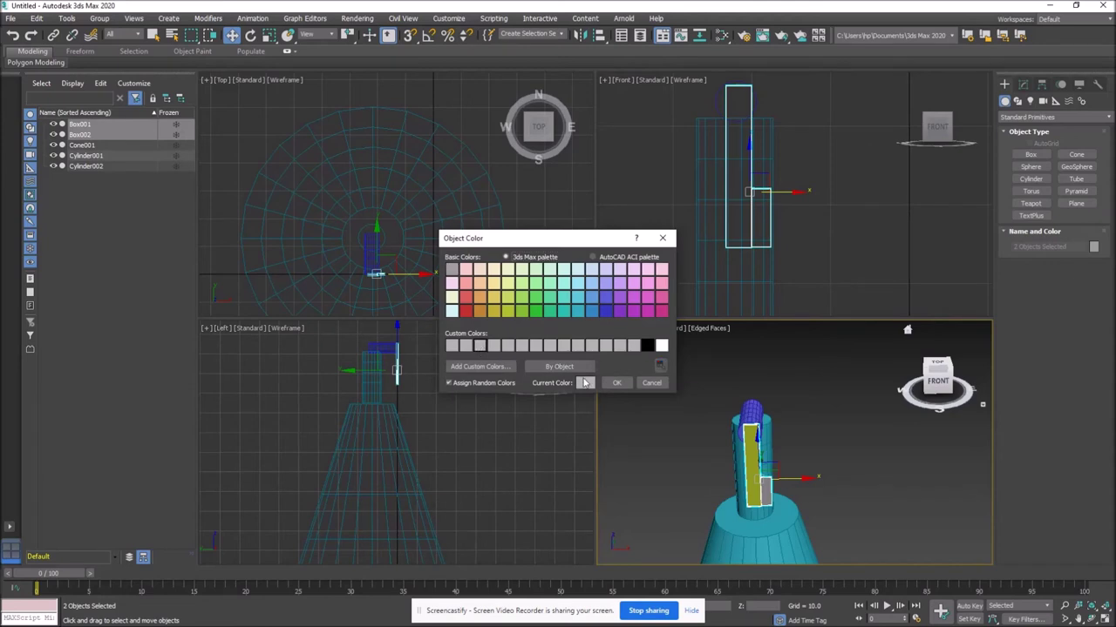
pyautogui.click(619, 384)
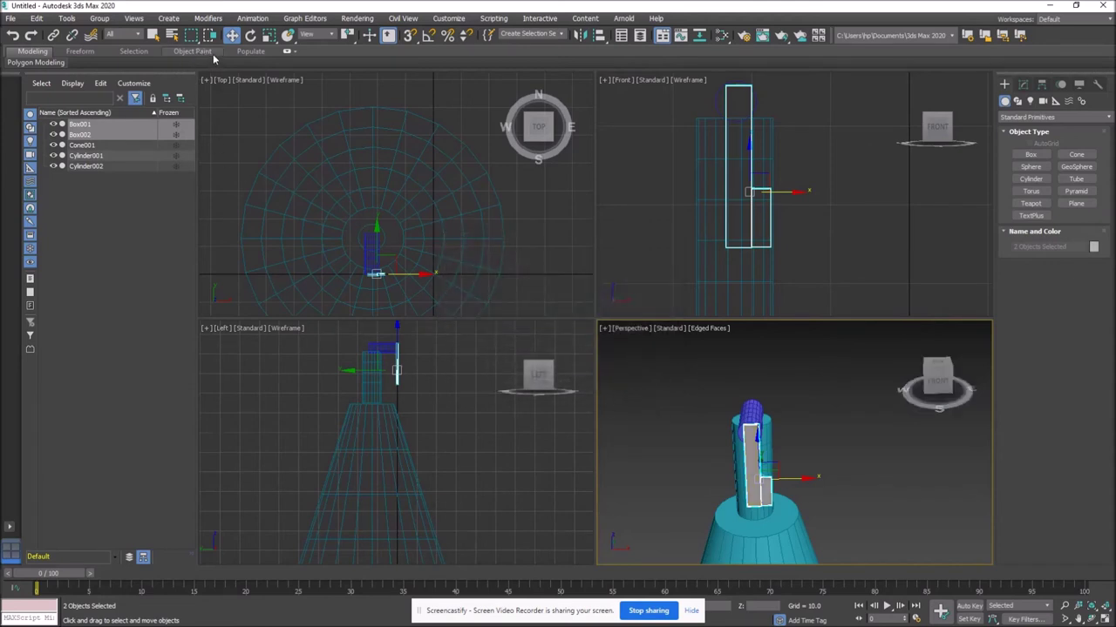
# Group the two blade boxes under the default name and lower the group so it hangs just below the horizontal cylinder.
pyautogui.moveTo(942, 383)
pyautogui.mouseDown()
pyautogui.moveTo(892, 385)
pyautogui.moveTo(911, 403)
pyautogui.moveTo(927, 387)
pyautogui.mouseUp()
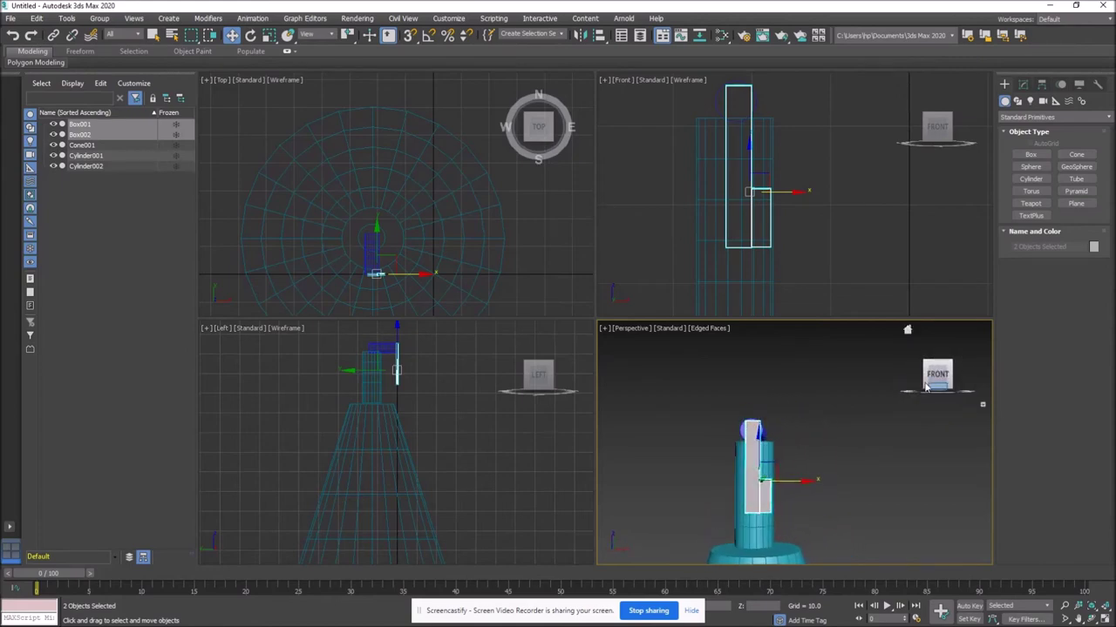
pyautogui.click(101, 19)
pyautogui.click(109, 33)
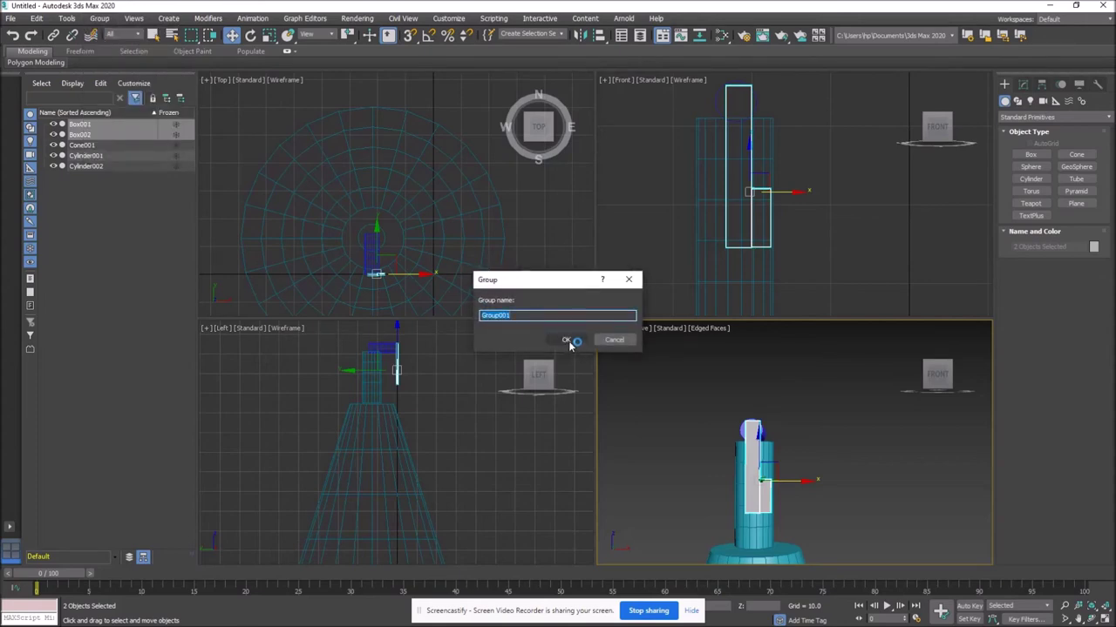
pyautogui.click(567, 340)
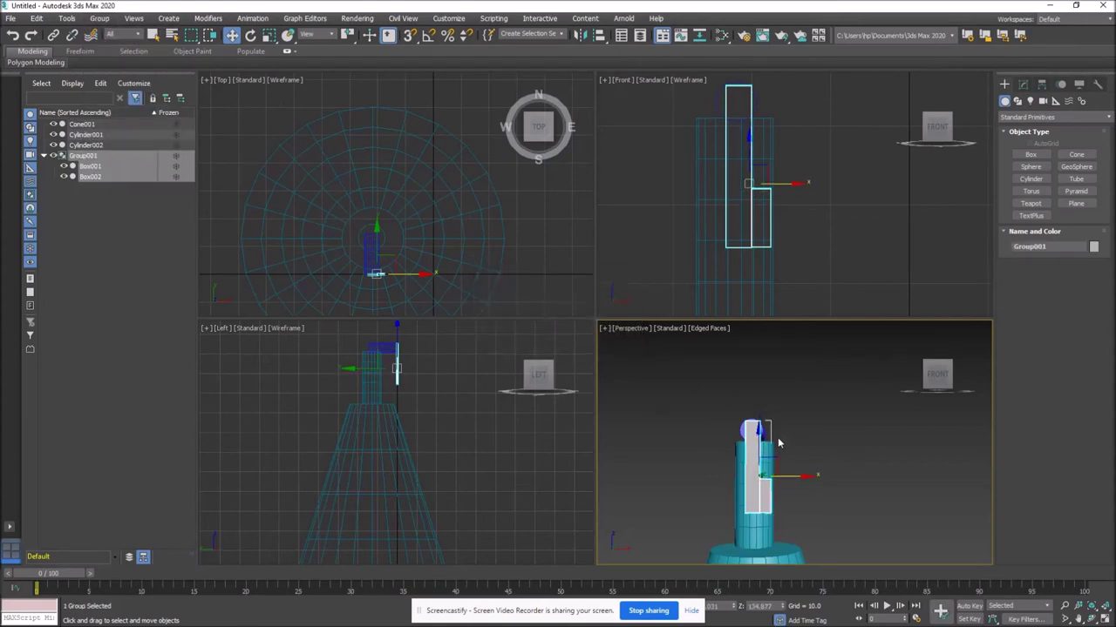
pyautogui.moveTo(759, 434); pyautogui.dragTo(759, 450)
pyautogui.moveTo(804, 494); pyautogui.dragTo(802, 494)
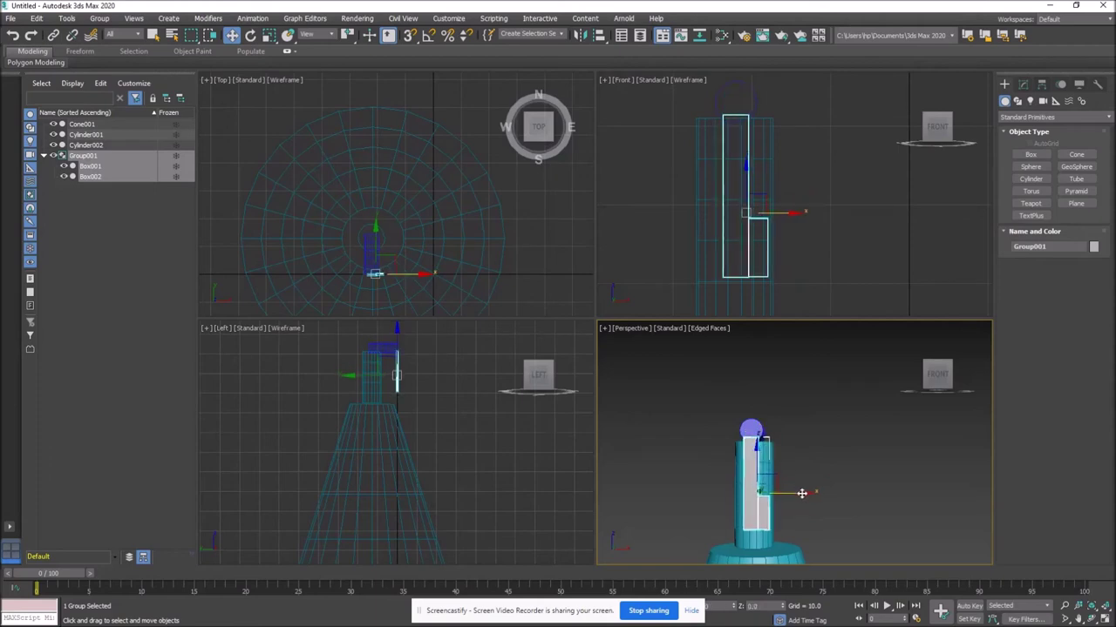
# Move only the blade group's pivot up and along X to the centre of the horizontal cylinder's end.
pyautogui.click(1041, 83)
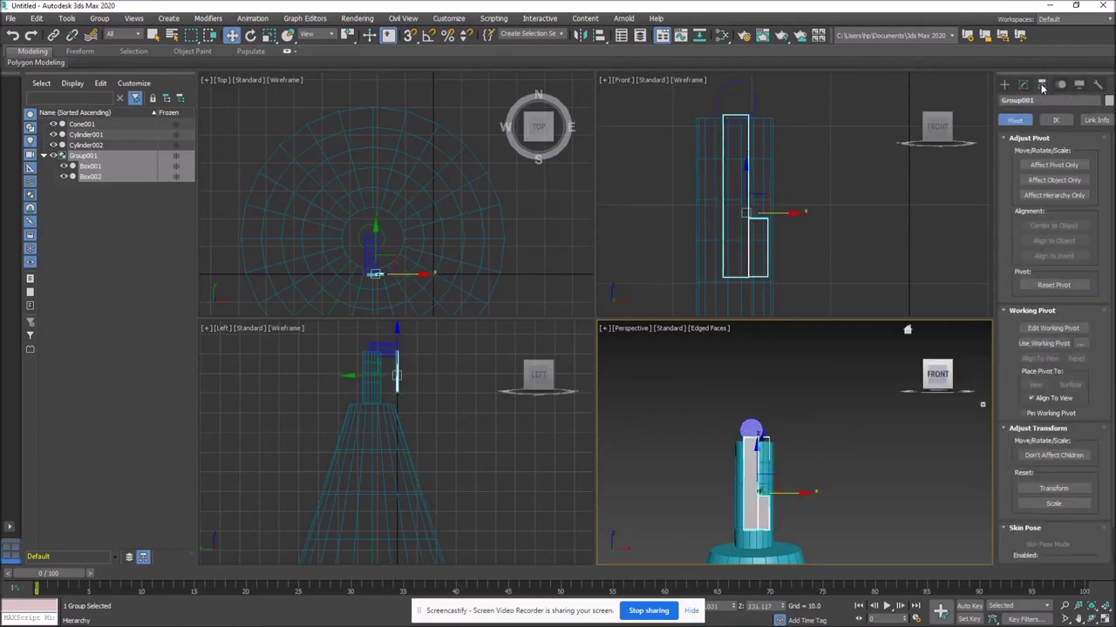
pyautogui.click(1051, 164)
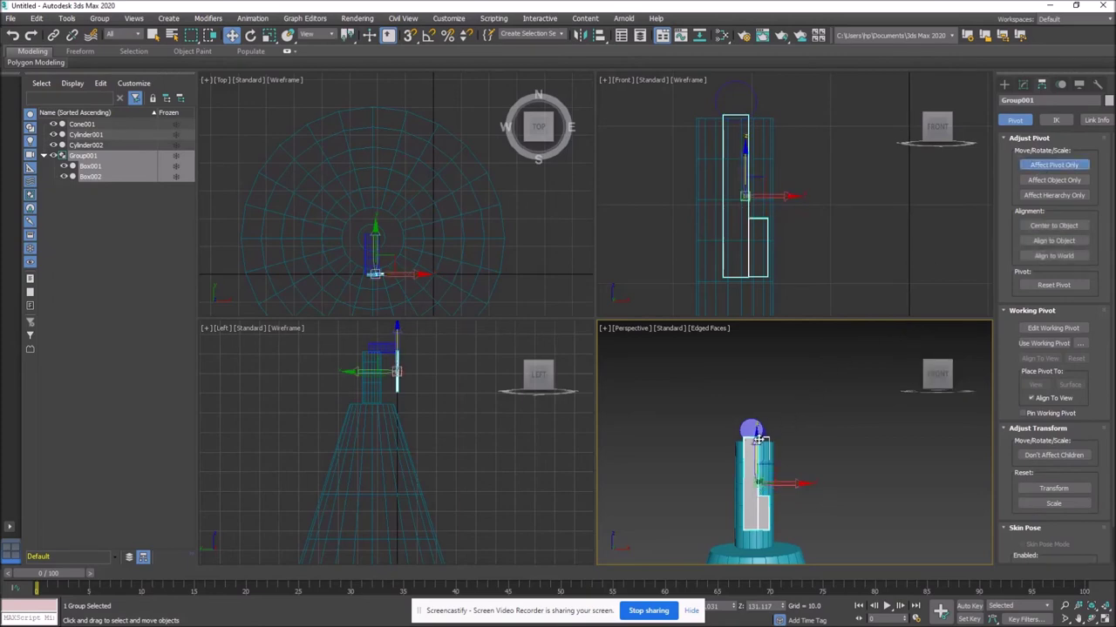
pyautogui.moveTo(755, 446); pyautogui.dragTo(756, 387)
pyautogui.moveTo(803, 431); pyautogui.dragTo(802, 427)
pyautogui.click(803, 438)
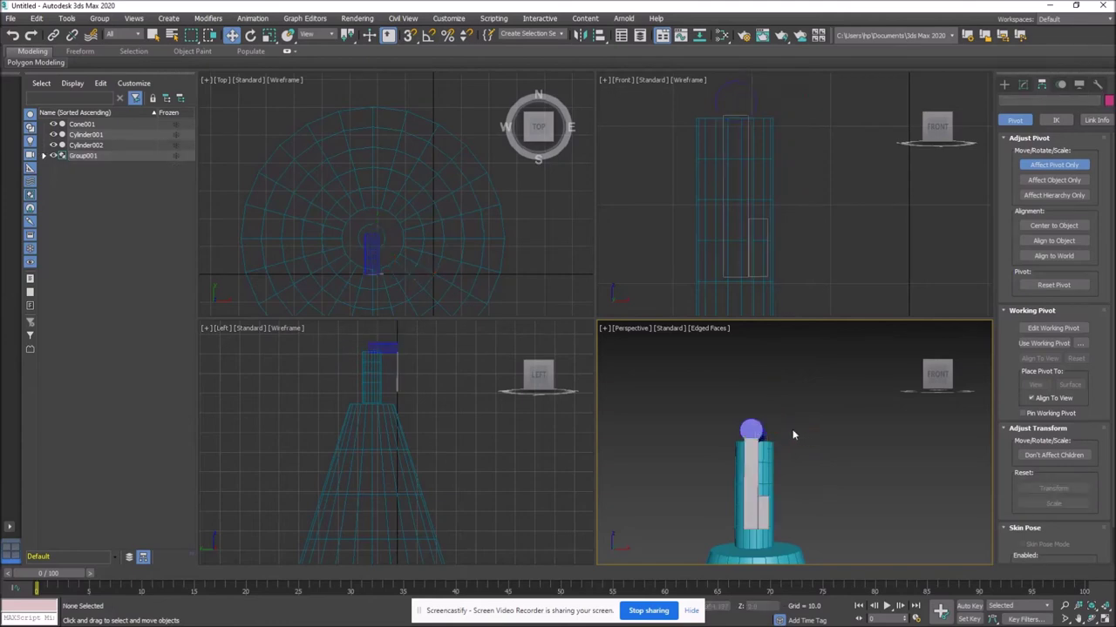
pyautogui.click(748, 426)
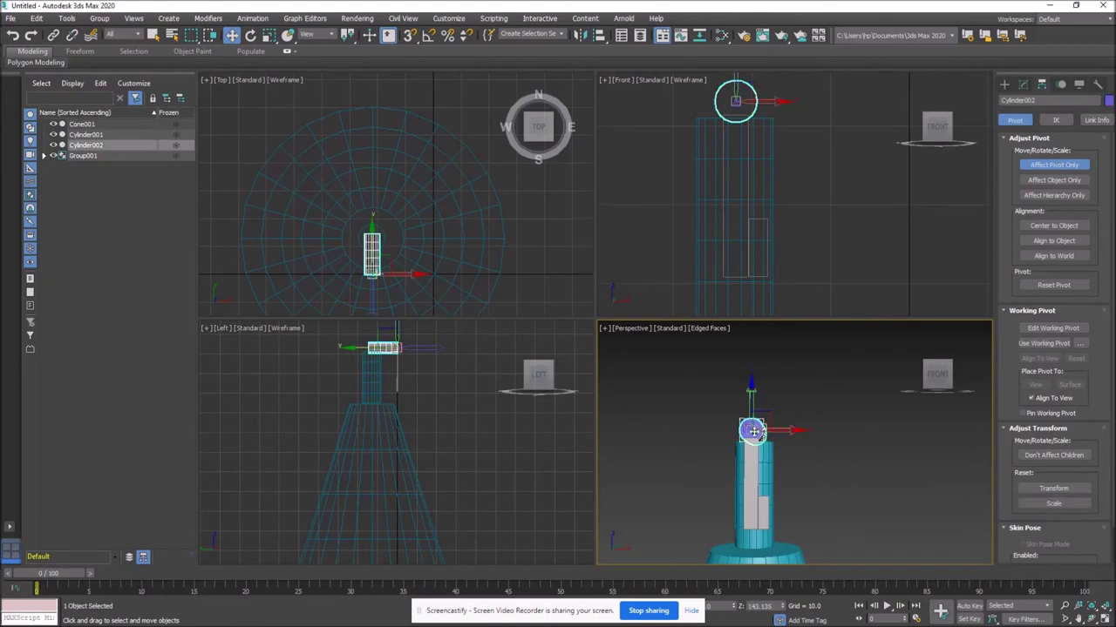
pyautogui.click(750, 480)
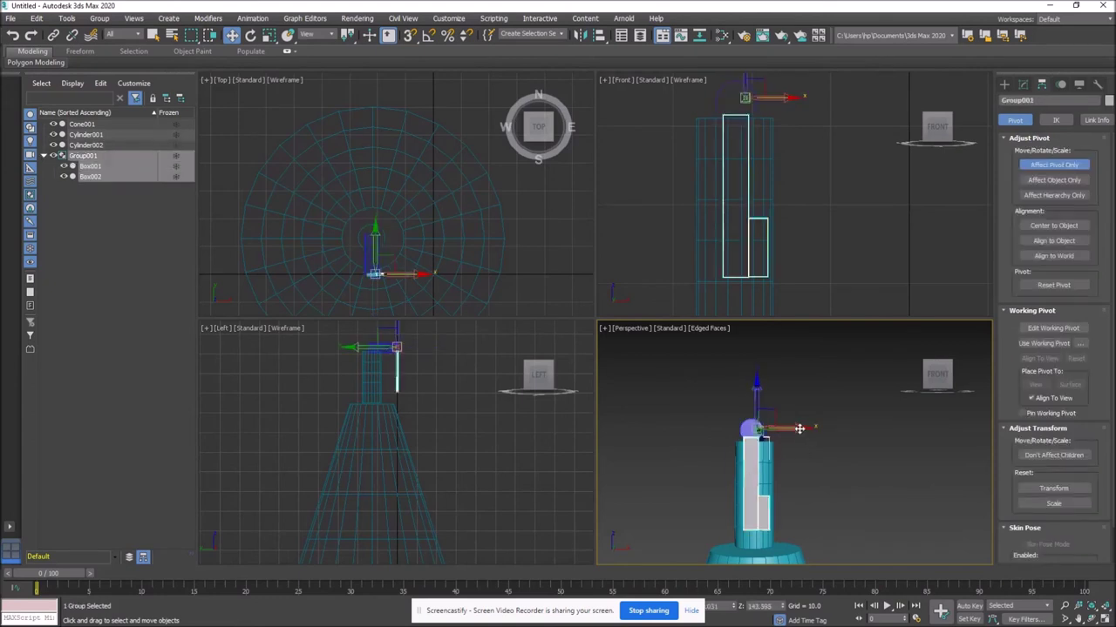
pyautogui.moveTo(799, 429); pyautogui.dragTo(794, 429)
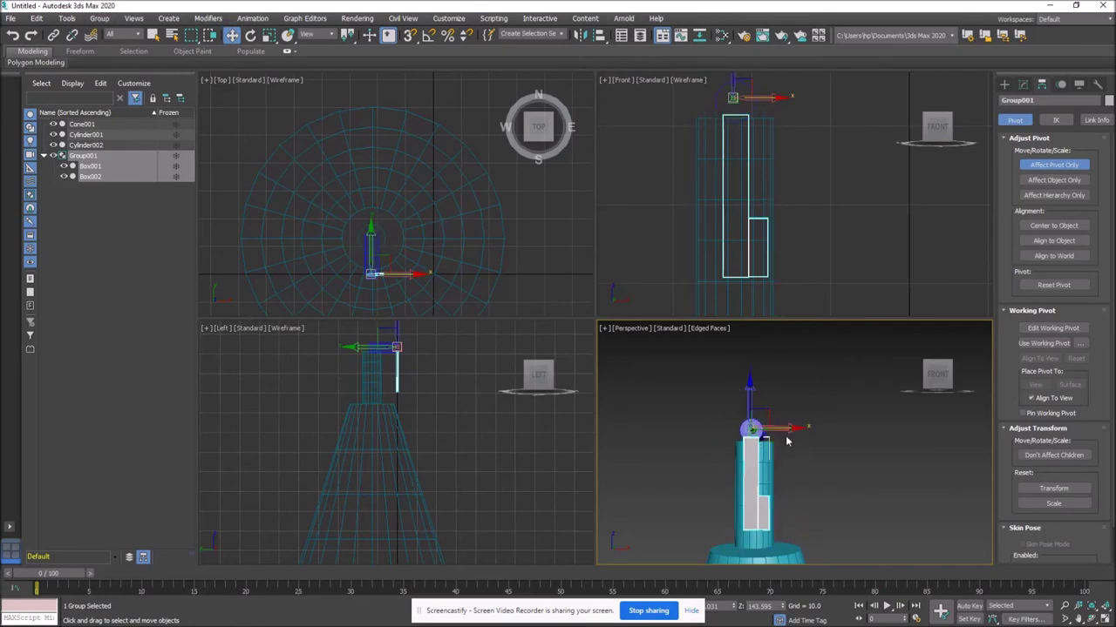
# Start an Array of the blade group as instances and set its 1D count to 4.
pyautogui.click(70, 19)
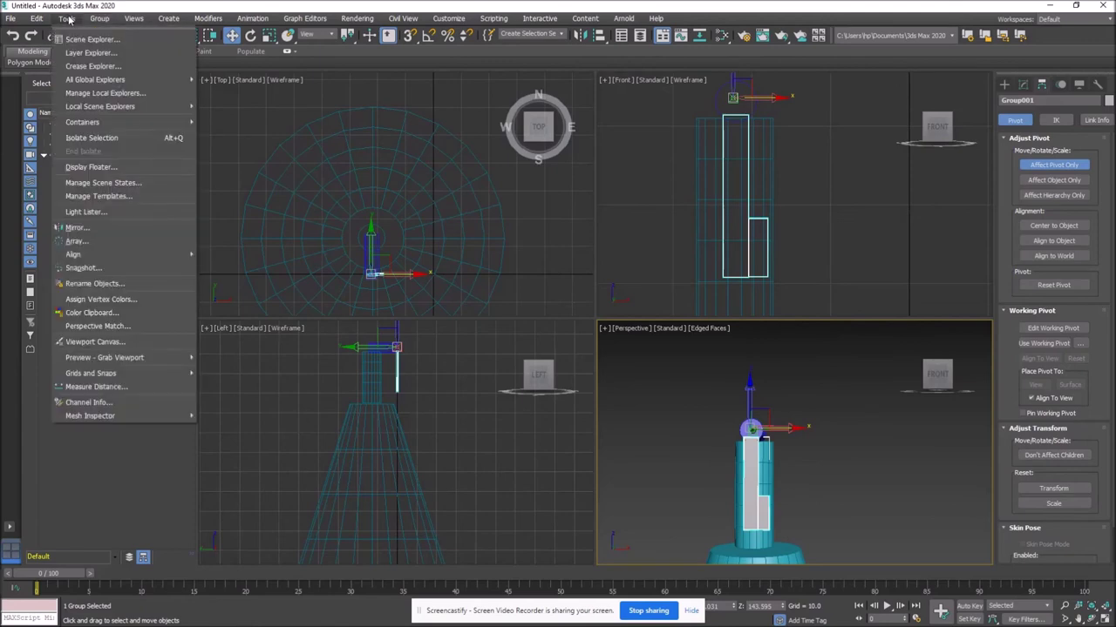
pyautogui.click(96, 244)
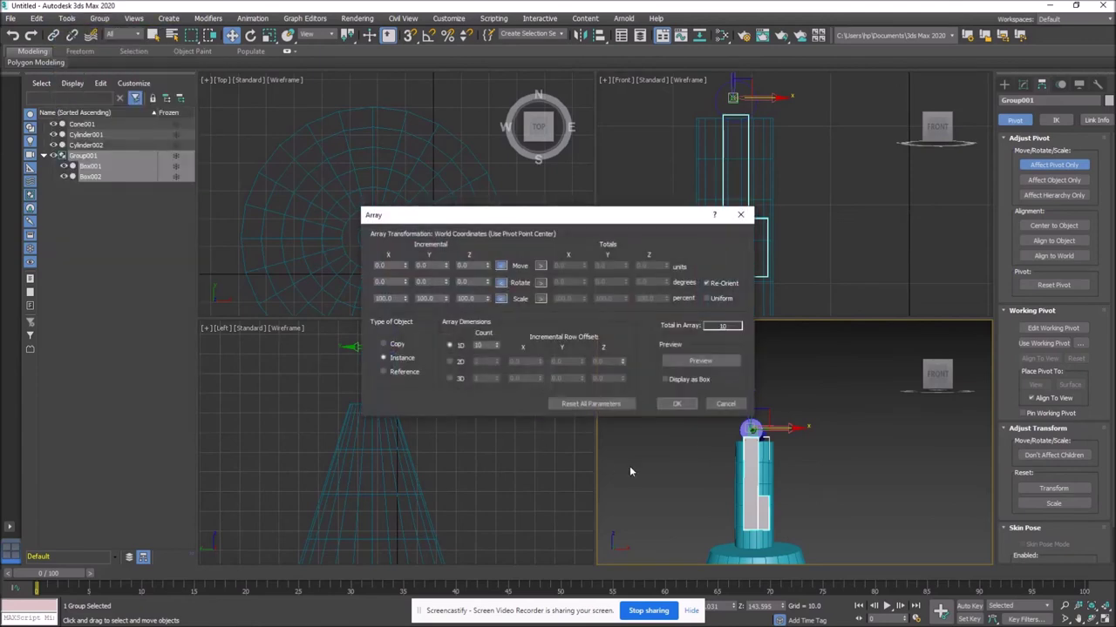
pyautogui.moveTo(623, 223); pyautogui.dragTo(512, 224)
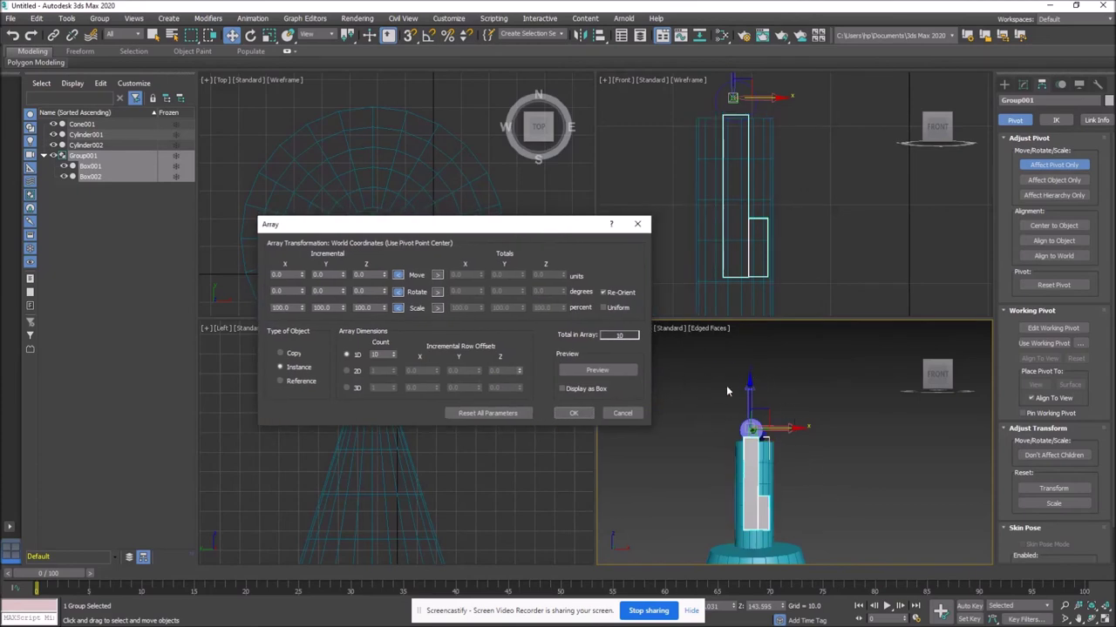
pyautogui.moveTo(384, 355); pyautogui.dragTo(363, 354)
pyautogui.write('4')
# Try an incremental rotation of 90 degrees about X for the blade array and preview it.
pyautogui.doubleClick(291, 291)
pyautogui.write('90')
pyautogui.click(597, 370)
pyautogui.moveTo(944, 376)
pyautogui.mouseDown()
pyautogui.moveTo(880, 388)
pyautogui.moveTo(945, 382)
pyautogui.mouseUp()
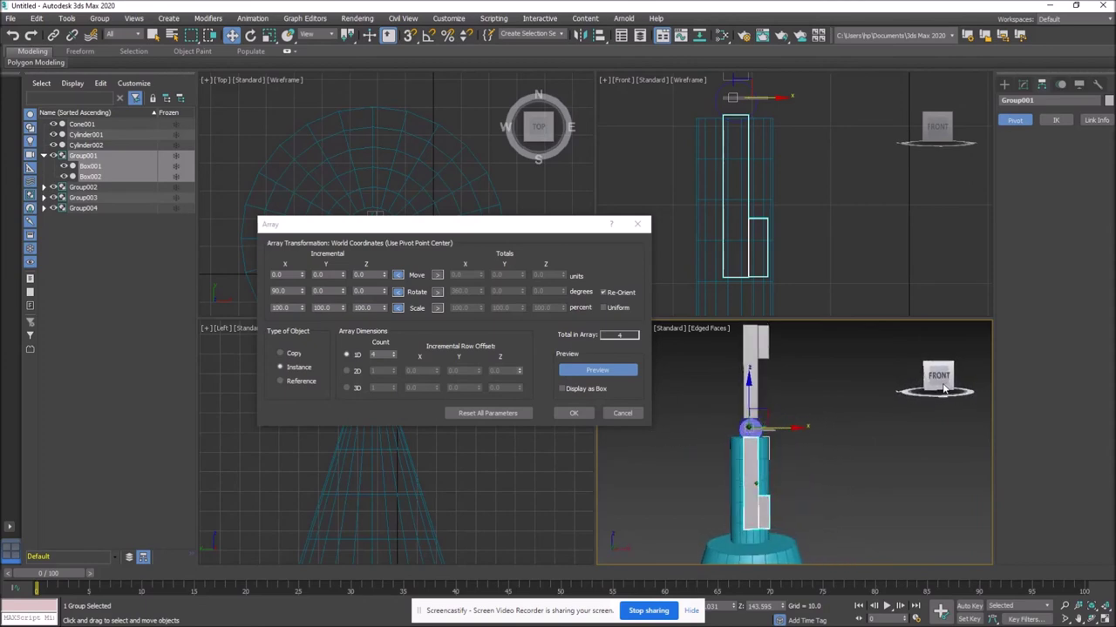
# Reset the array's X rotation to 0 and try a 90-degree incremental rotation about Z in the preview.
pyautogui.doubleClick(288, 291)
pyautogui.write('0')
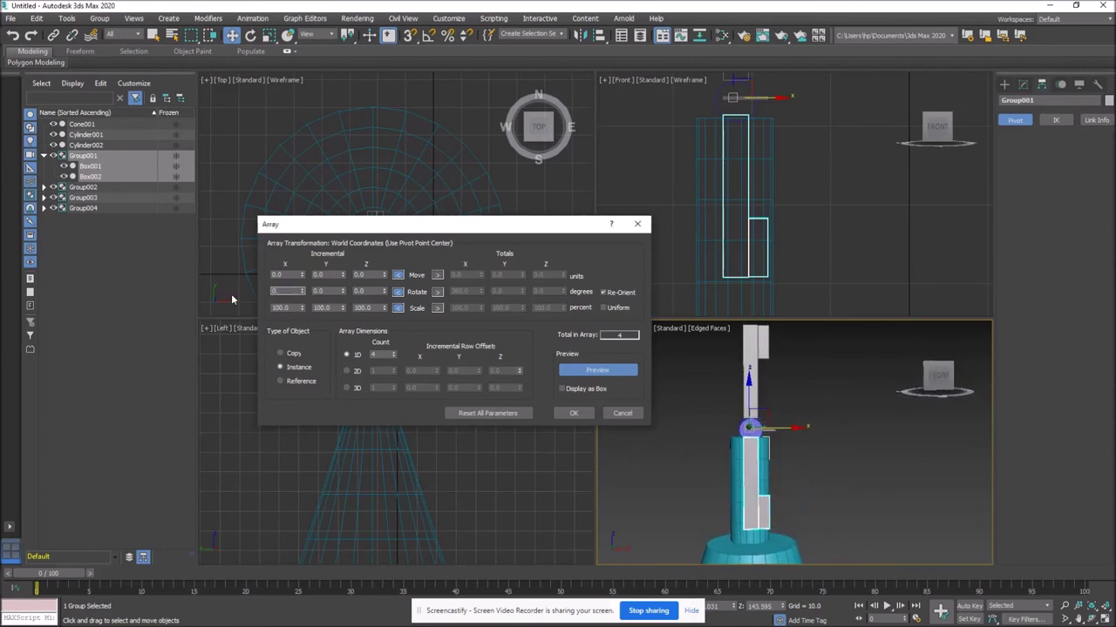
pyautogui.moveTo(376, 291); pyautogui.dragTo(331, 291)
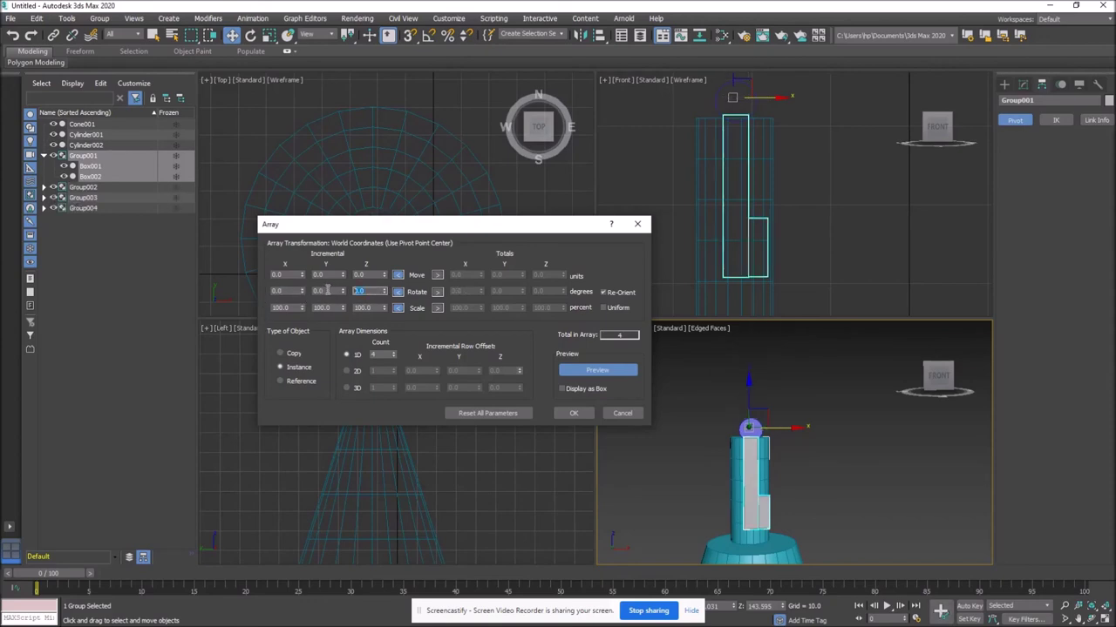
pyautogui.write('90')
pyautogui.click(611, 369)
pyautogui.click(605, 373)
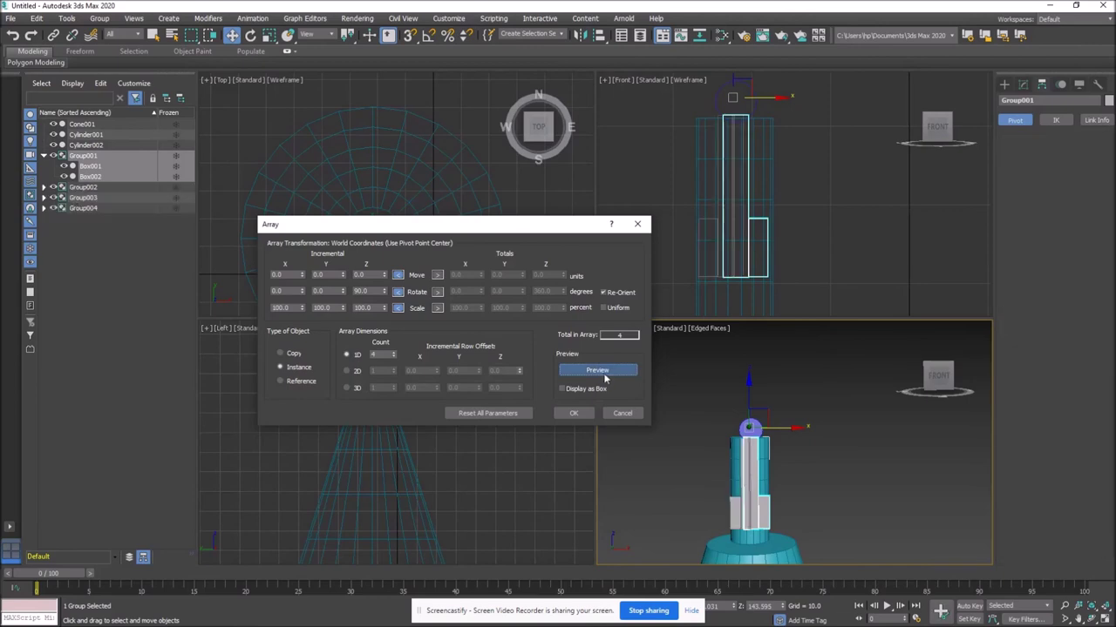
pyautogui.click(601, 372)
# Set the array's incremental rotation to 0 about Z and 90 degrees about Y, and preview the blades.
pyautogui.click(377, 291)
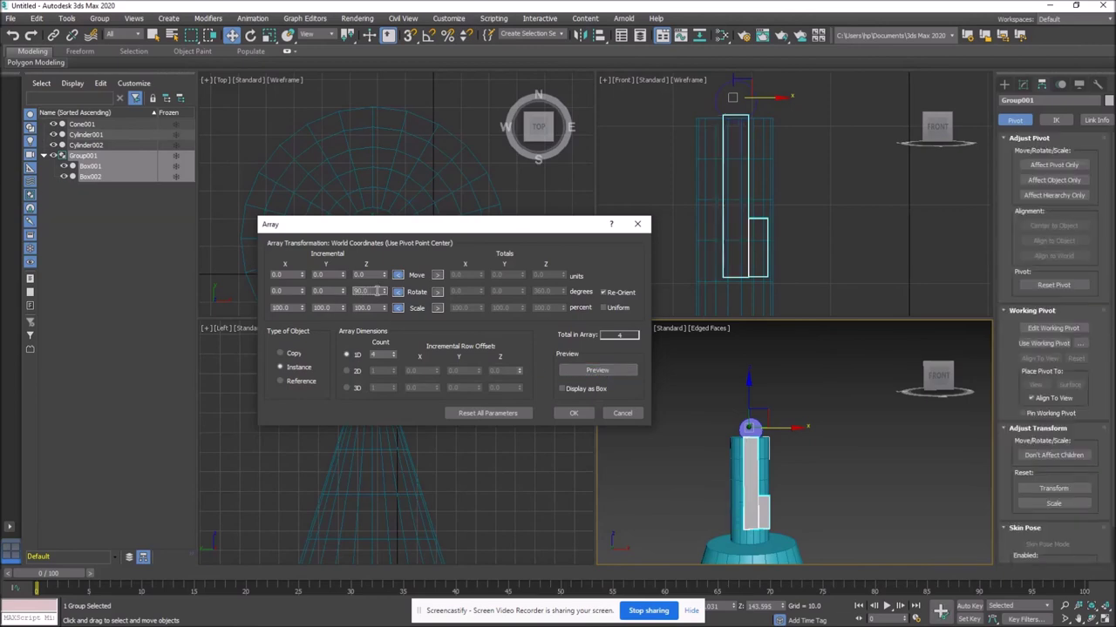
pyautogui.doubleClick(326, 292)
pyautogui.click(602, 373)
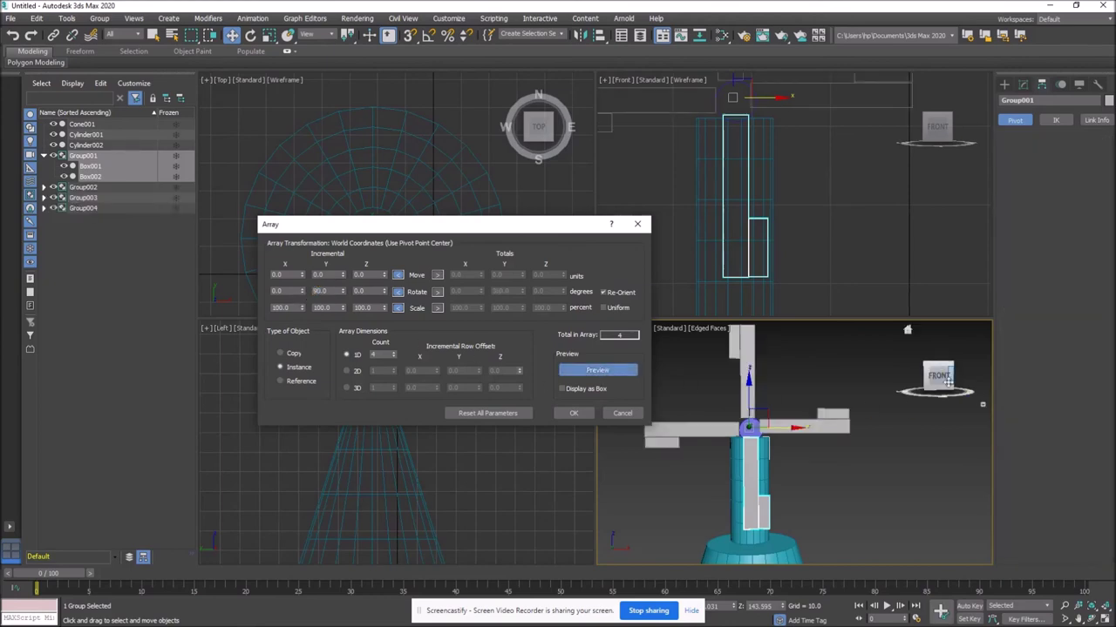
pyautogui.moveTo(940, 375)
pyautogui.mouseDown()
pyautogui.moveTo(936, 390)
pyautogui.moveTo(937, 380)
pyautogui.mouseUp()
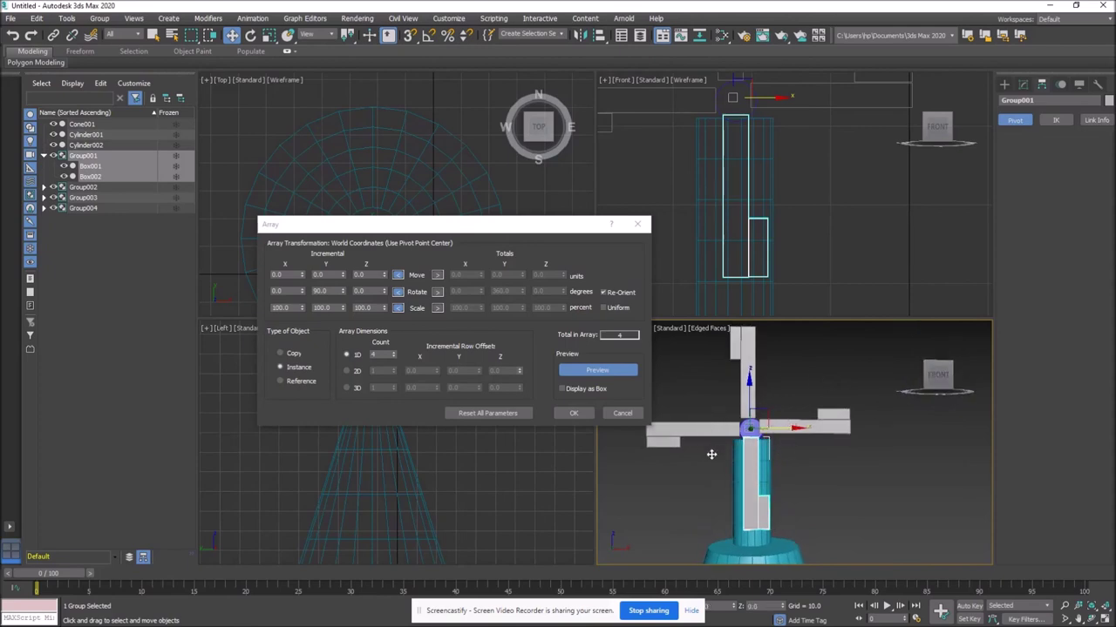
# Undo the stray move of the blade group, preview the array again and apply it.
pyautogui.hotkey('ctrl', 'z')
pyautogui.click(36, 20)
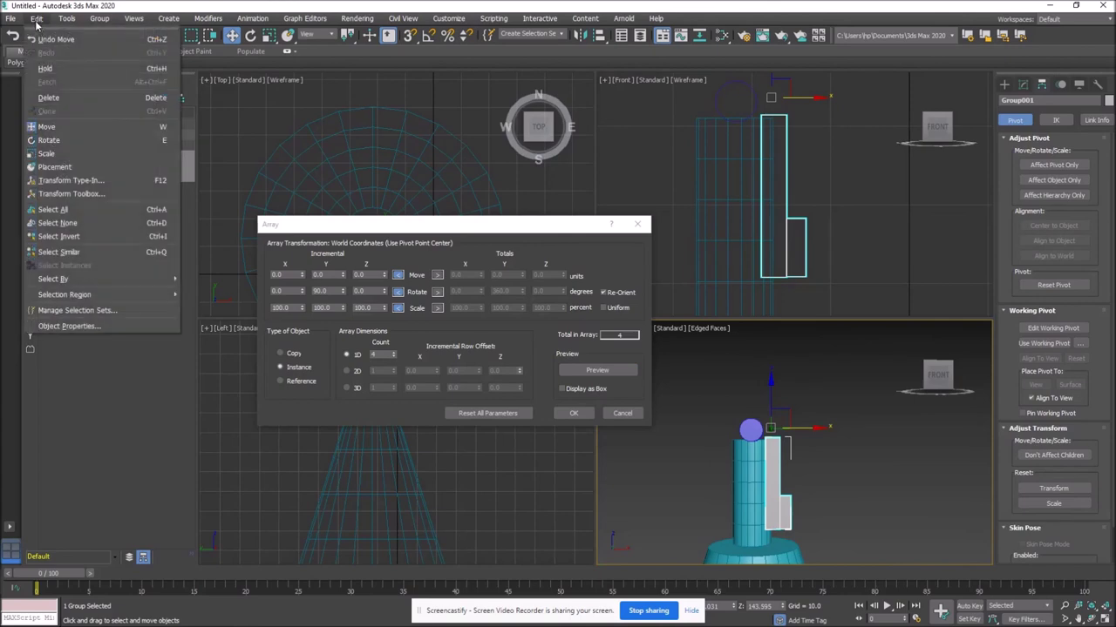
pyautogui.click(39, 37)
pyautogui.click(610, 371)
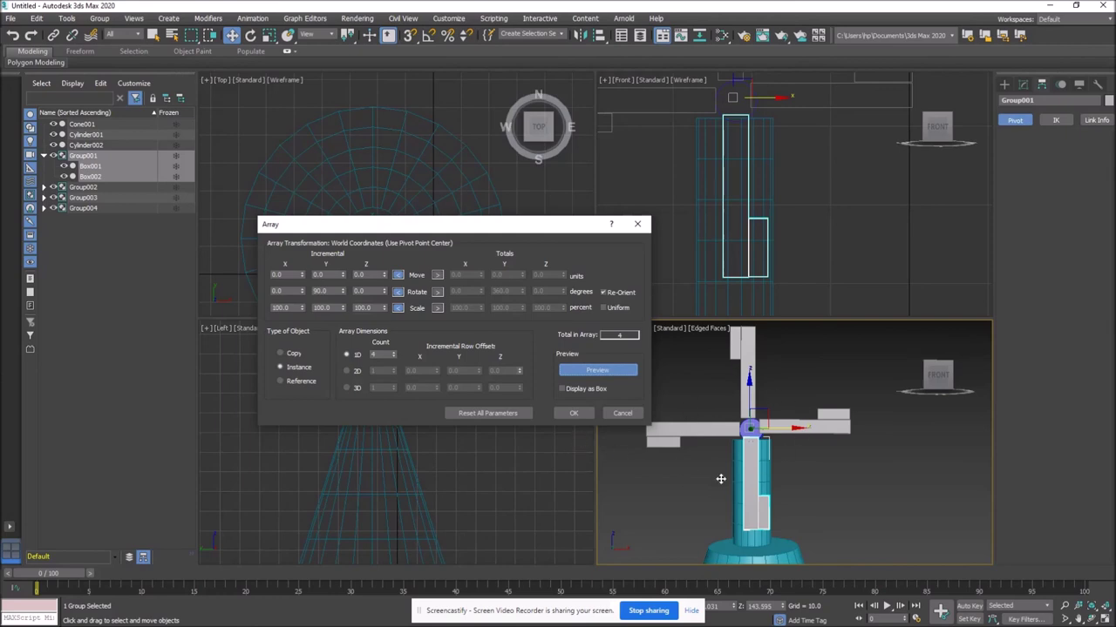
pyautogui.click(569, 418)
# Frame the whole windmill in the Perspective view, render it and close the rendered image.
pyautogui.scroll(-6, 753, 498)
pyautogui.moveTo(781, 508); pyautogui.dragTo(760, 418, button='middle')
pyautogui.click(358, 18)
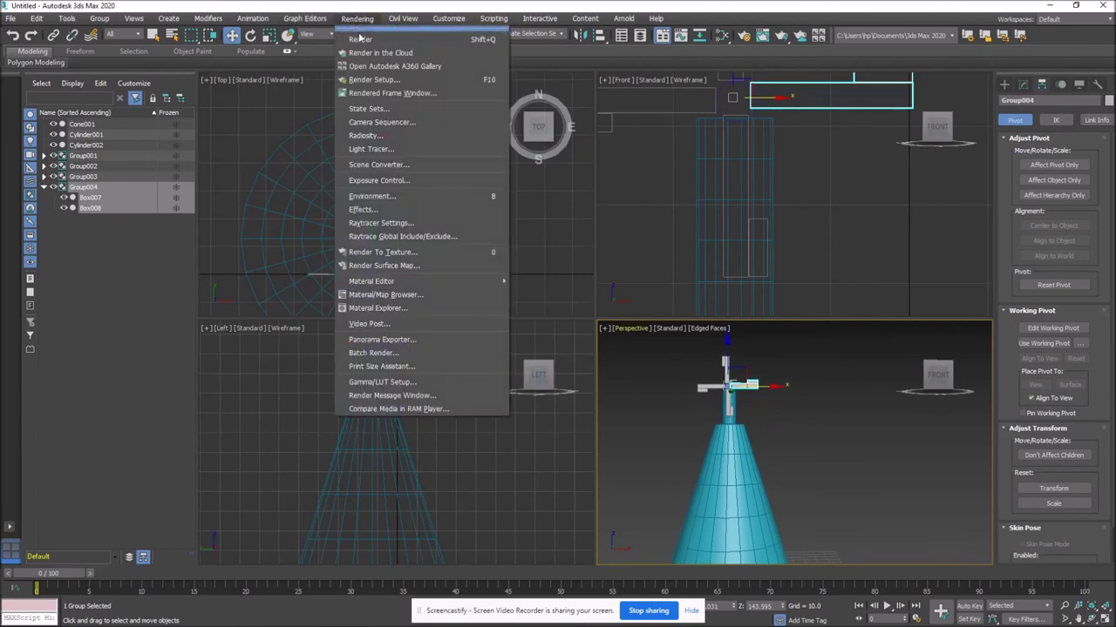
pyautogui.click(366, 39)
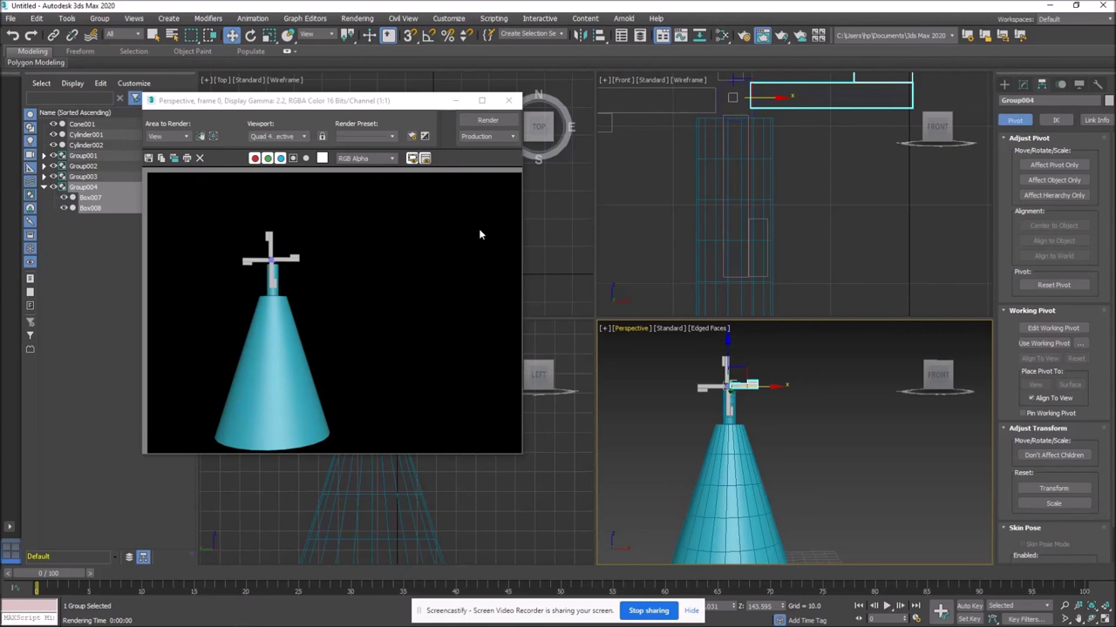
pyautogui.click(509, 101)
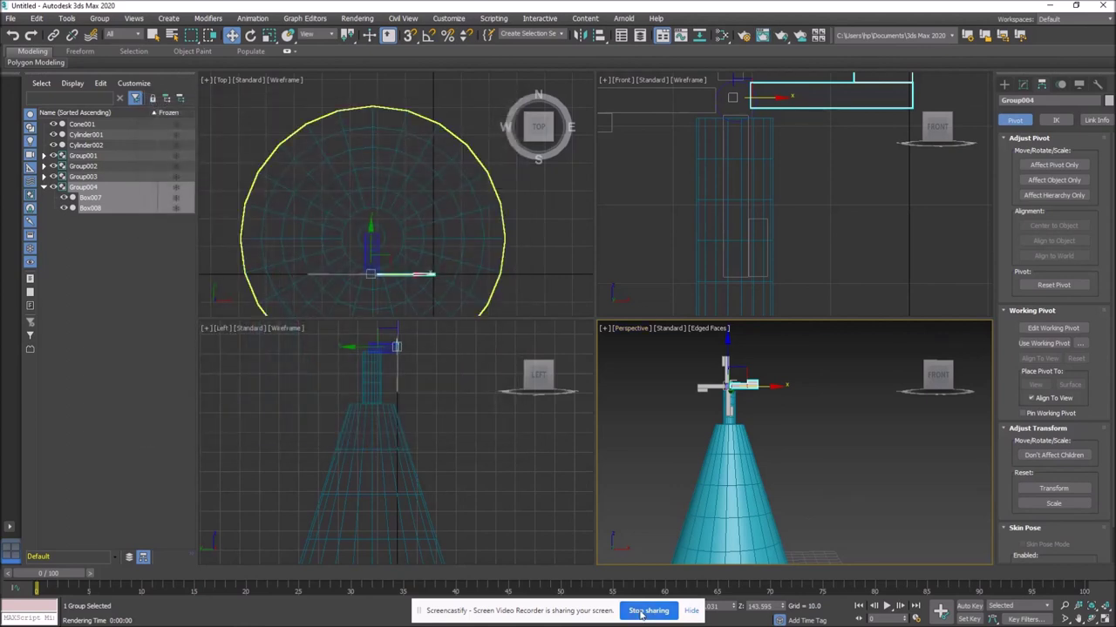